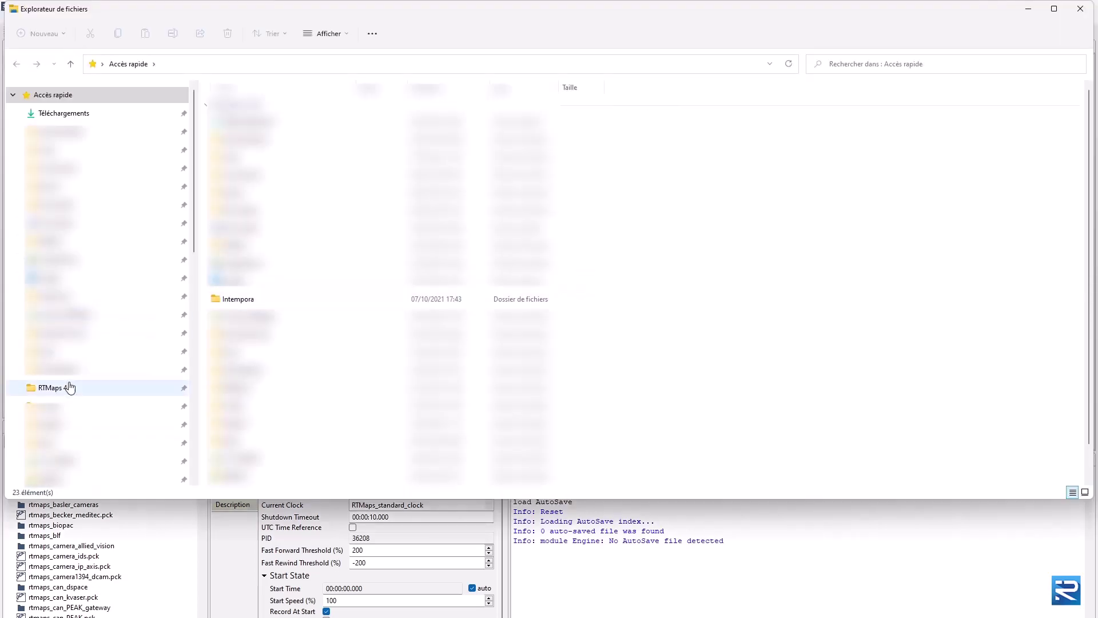
Step: Browse from the RTMaps 4 folder to samples\databases\demo_ergo
{"action": "left_click", "coordinate": [68, 385]}
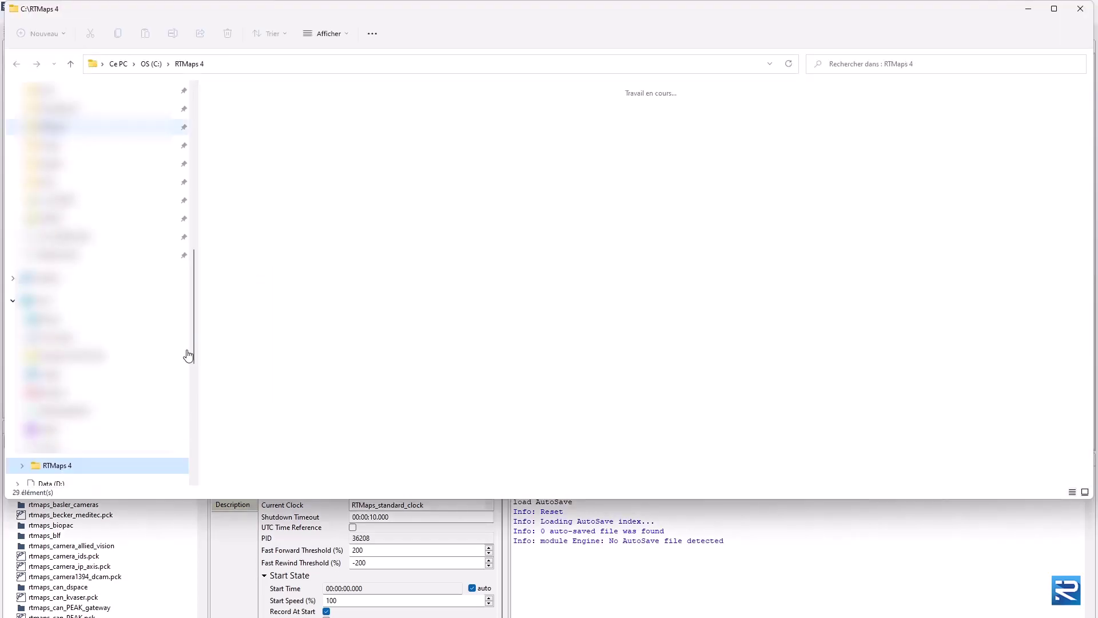
{"action": "double_click", "coordinate": [235, 285]}
{"action": "left_click", "coordinate": [244, 108]}
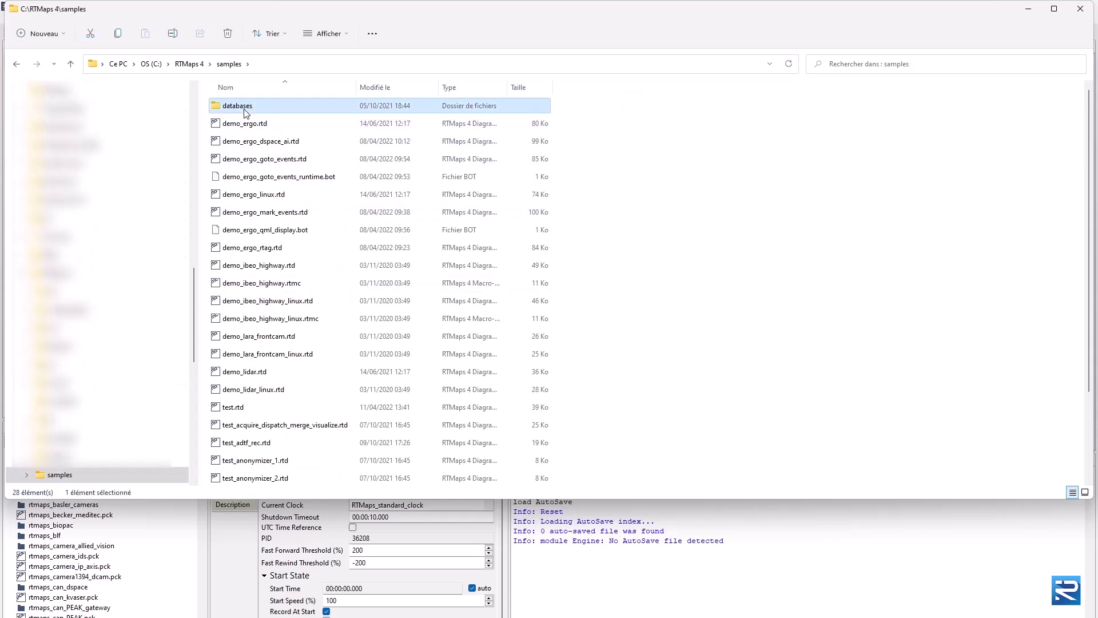
{"action": "double_click", "coordinate": [244, 110]}
{"action": "double_click", "coordinate": [239, 142]}
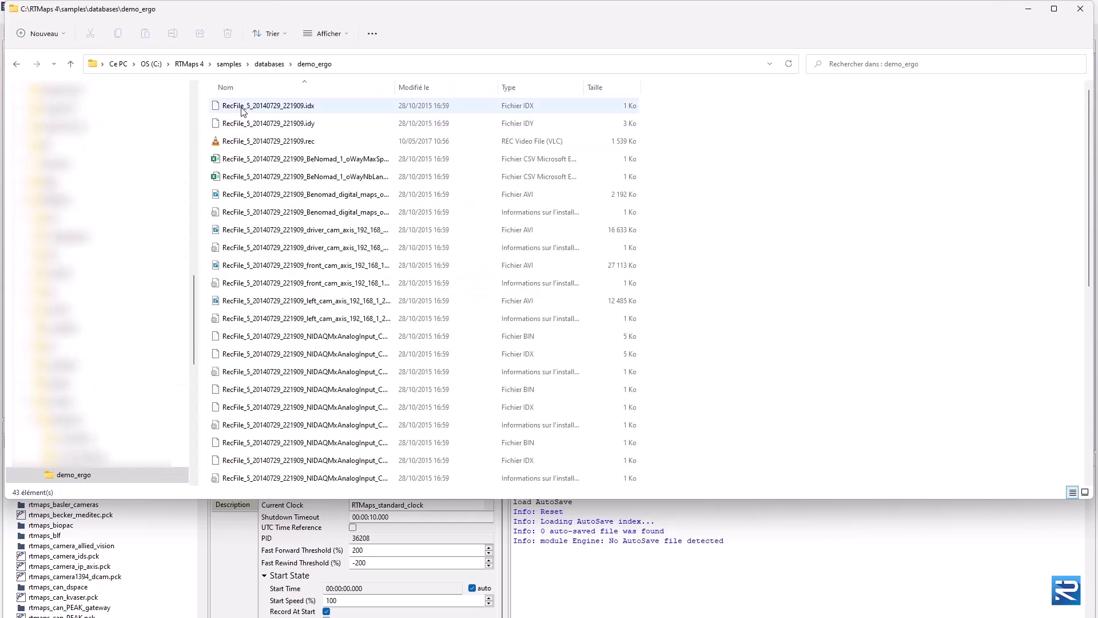
Step: Add RecFile_5_20140729_221909.rec to the diagram as Player_1 and move the folder window aside
{"action": "left_click_drag", "start_coordinate": [269, 9], "coordinate": [648, 191]}
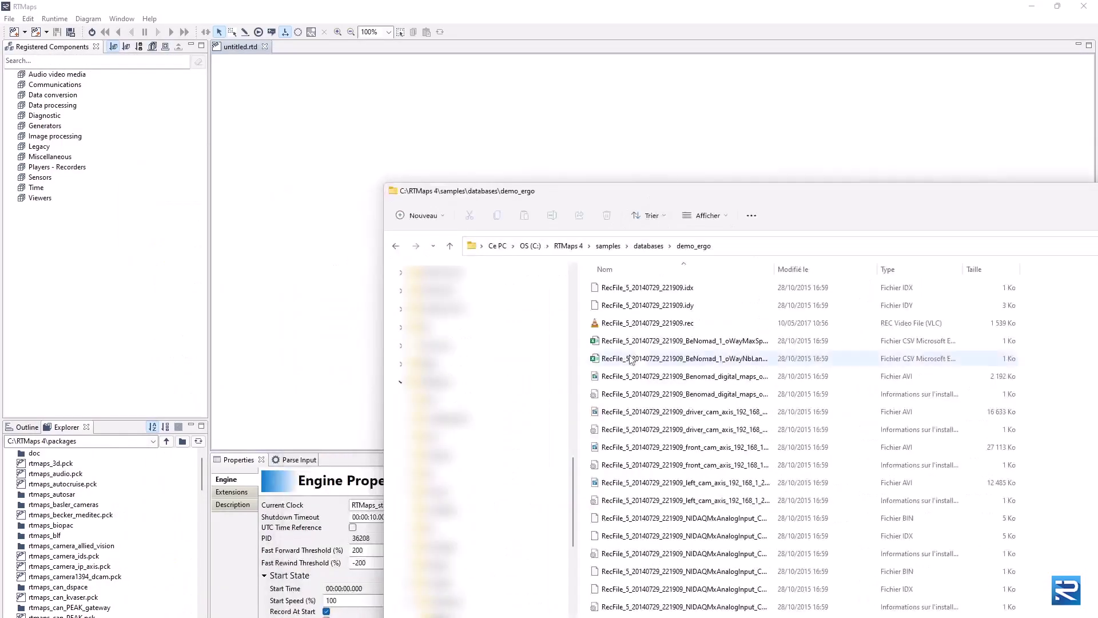
{"action": "left_click", "coordinate": [628, 324]}
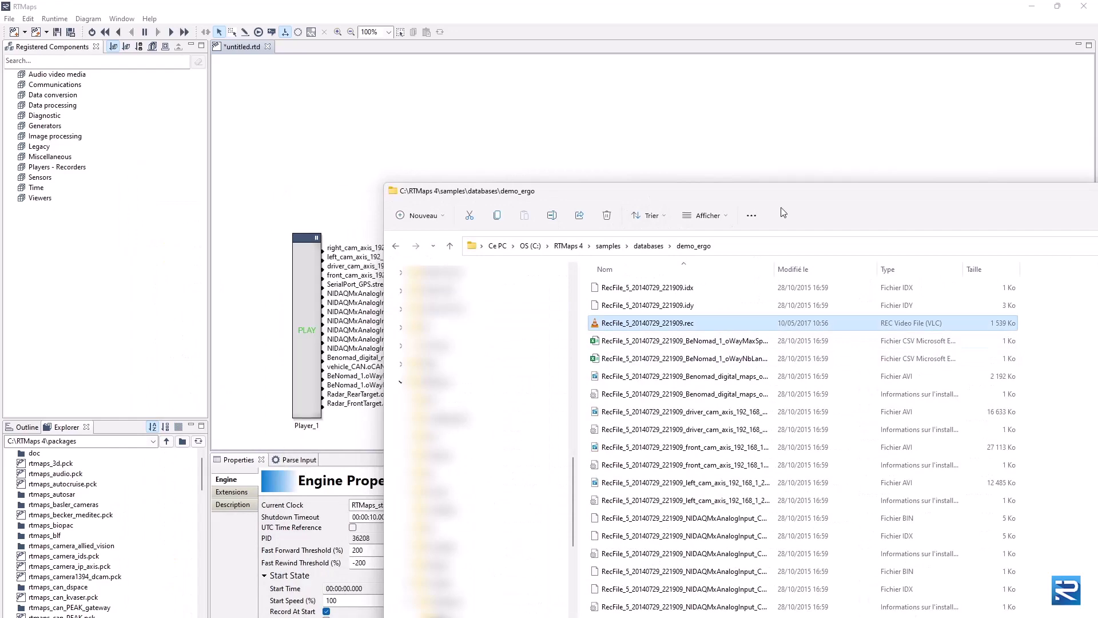
{"action": "left_click_drag", "start_coordinate": [856, 207], "coordinate": [719, 268]}
Step: Add an Image Viewer beside Player_1 and feed it the front camera output
{"action": "left_click", "coordinate": [966, 245]}
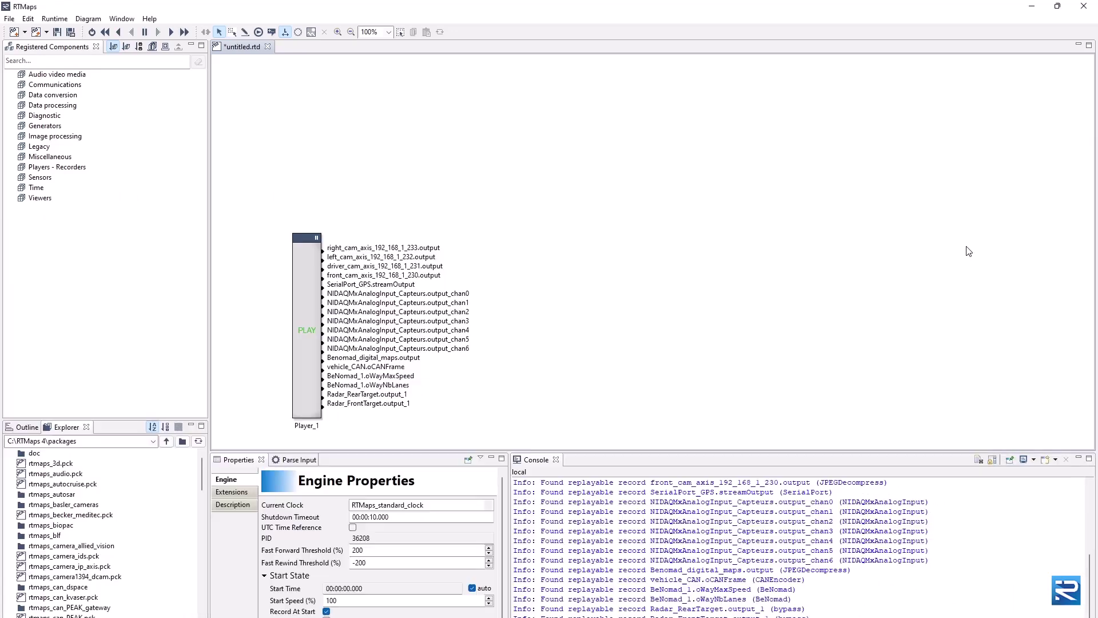
{"action": "left_click_drag", "start_coordinate": [297, 332], "coordinate": [278, 237]}
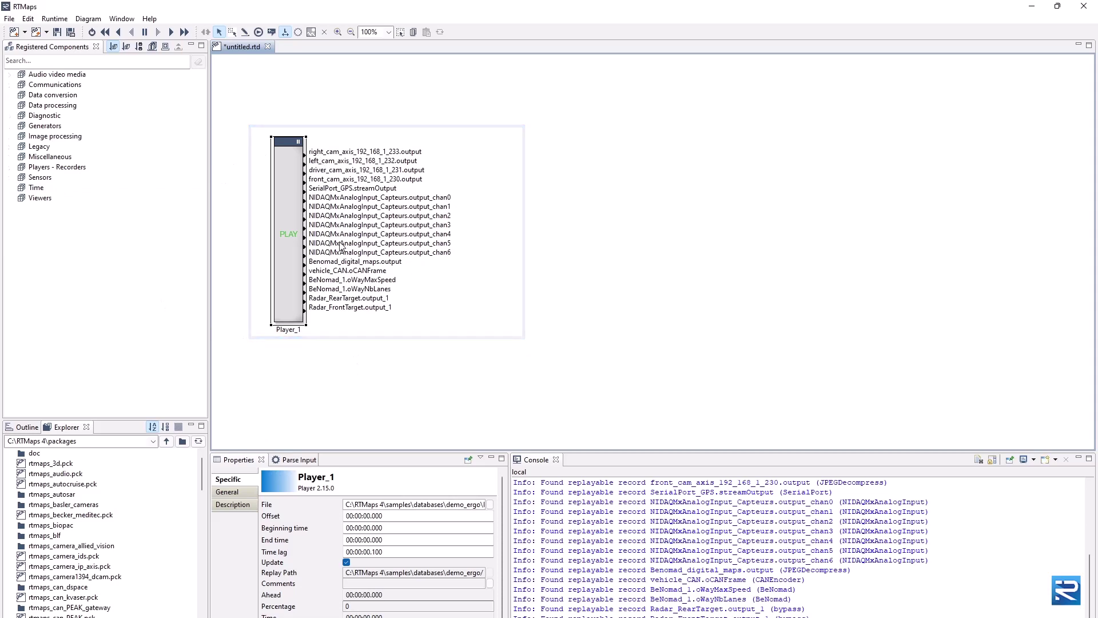
{"action": "left_click", "coordinate": [40, 197]}
{"action": "left_click", "coordinate": [9, 198]}
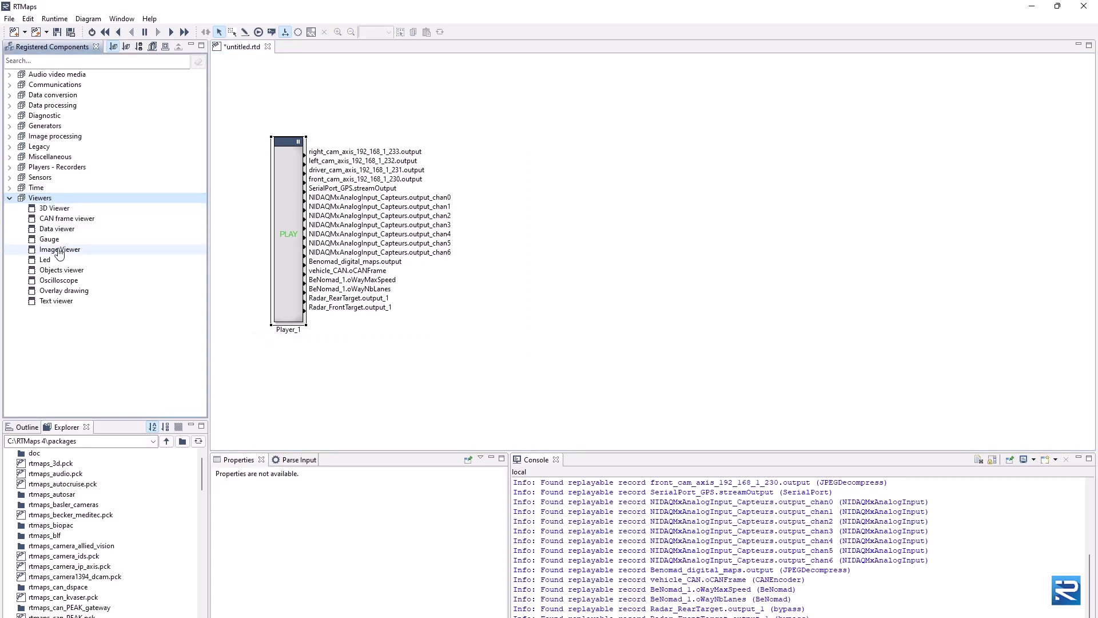
{"action": "left_click_drag", "start_coordinate": [60, 249], "coordinate": [516, 134]}
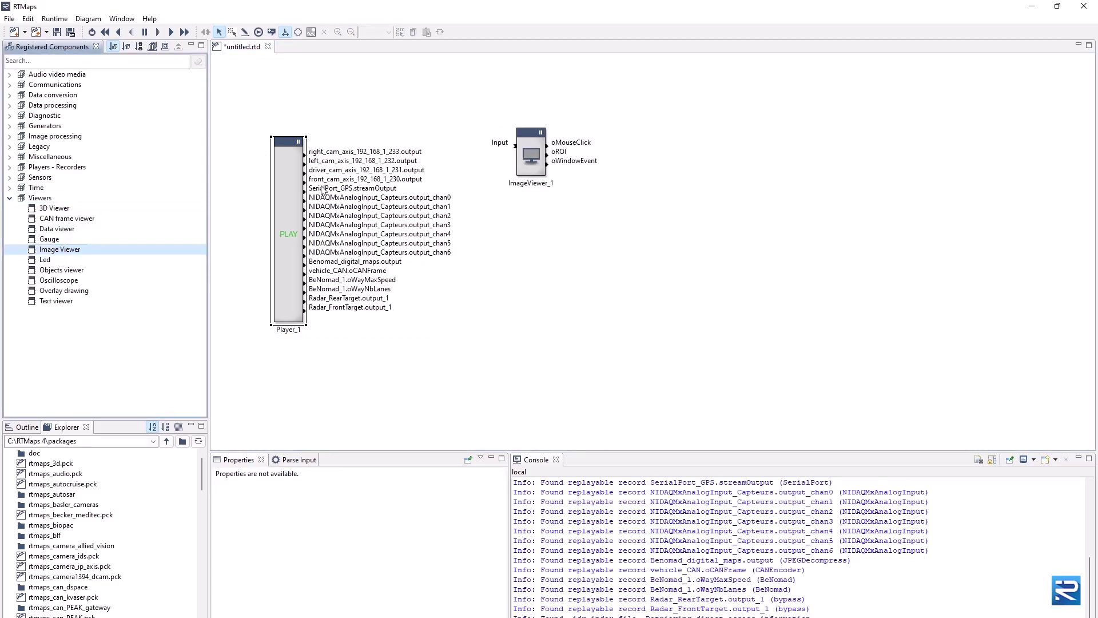
{"action": "left_click", "coordinate": [293, 170]}
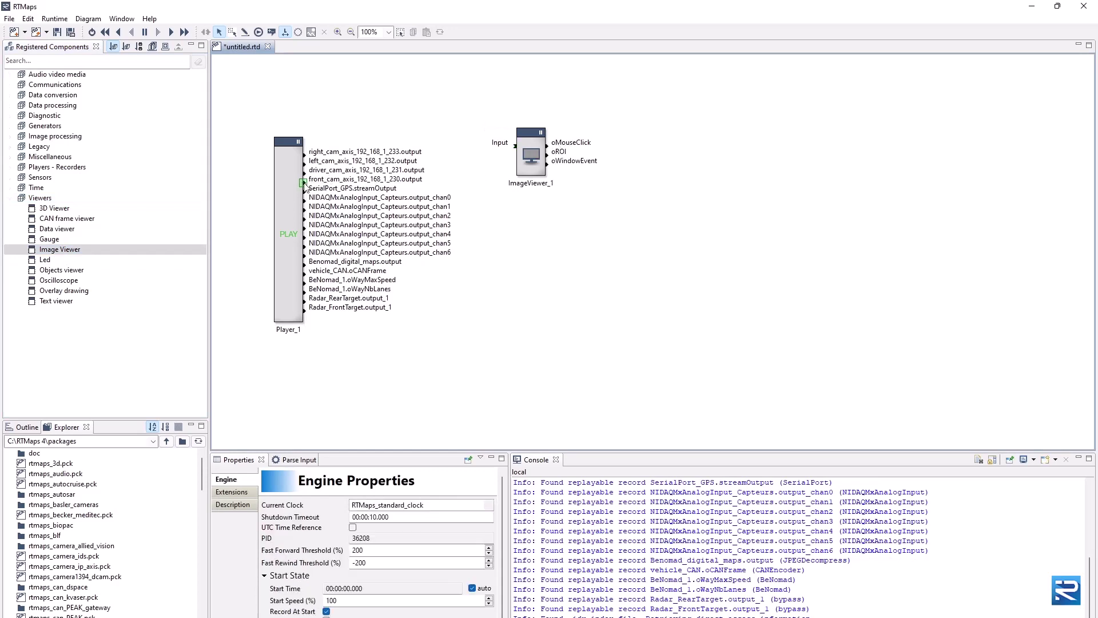
{"action": "left_click_drag", "start_coordinate": [304, 183], "coordinate": [516, 146]}
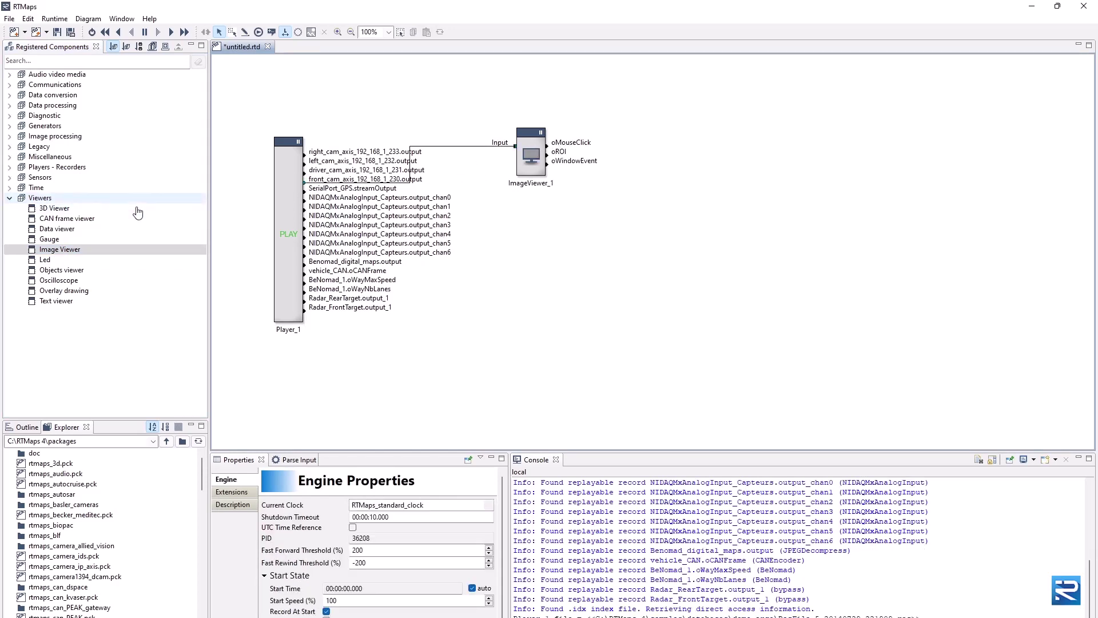
Step: Add a CAN frame viewer below it, wired from vehicle_CAN.oCANFrame
{"action": "left_click_drag", "start_coordinate": [57, 223], "coordinate": [535, 292]}
{"action": "left_click_drag", "start_coordinate": [307, 277], "coordinate": [548, 307]}
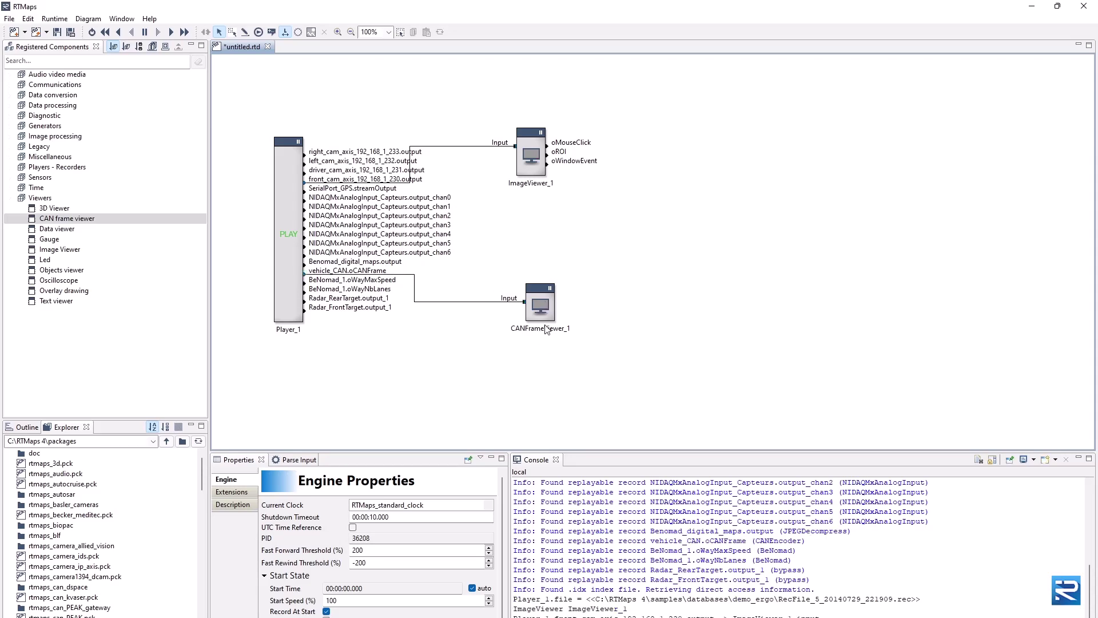
{"action": "left_click", "coordinate": [547, 330]}
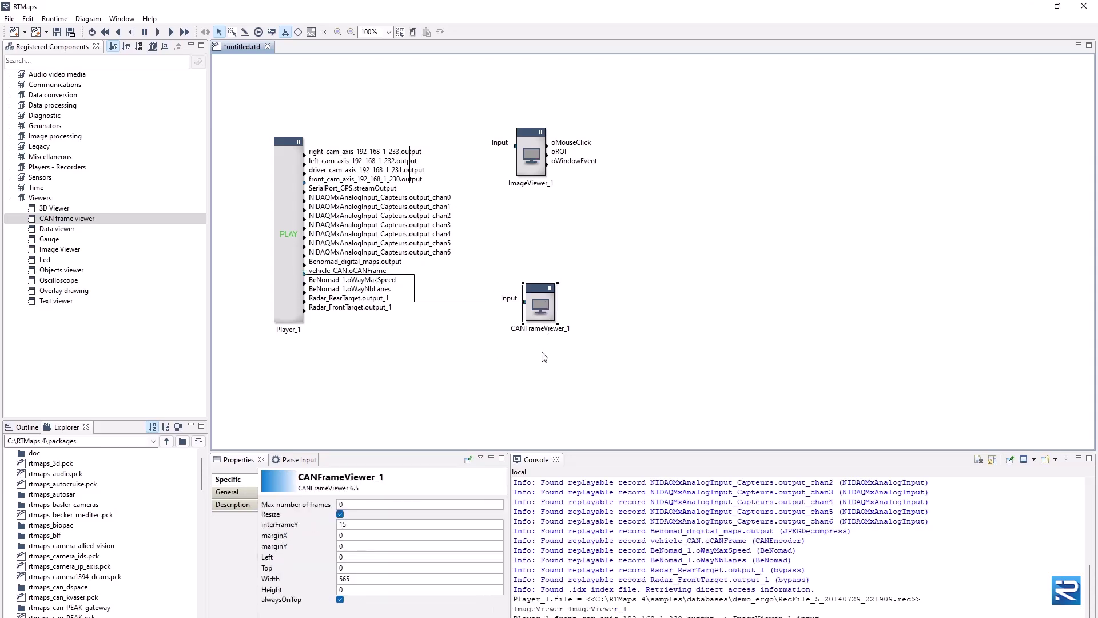
Step: Run the diagram and arrange the road video and CAN frame table windows
{"action": "left_click", "coordinate": [92, 32]}
{"action": "left_click_drag", "start_coordinate": [456, 26], "coordinate": [508, 24]}
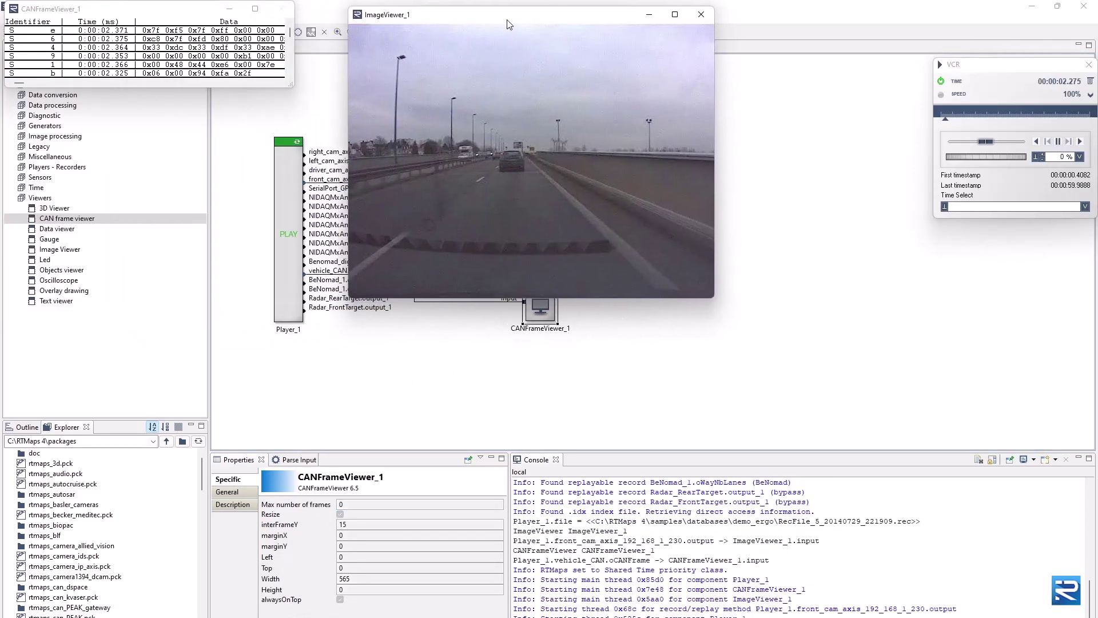
{"action": "left_click_drag", "start_coordinate": [290, 85], "coordinate": [393, 87]}
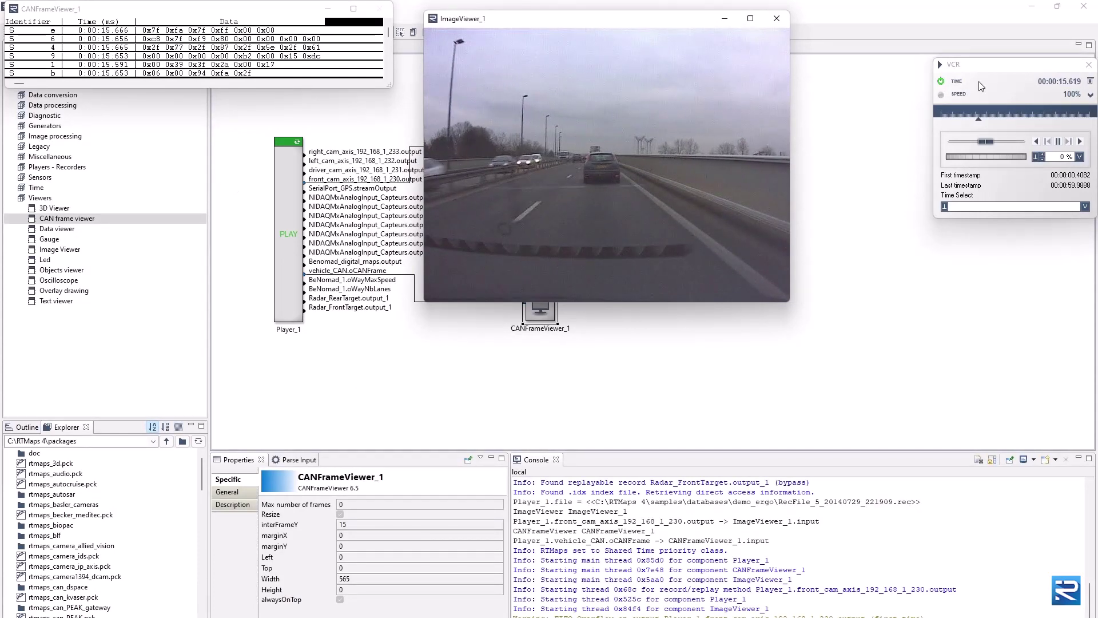
Step: Stop the diagram and register the rtmaps_can_processing.pck package
{"action": "left_click", "coordinate": [941, 82]}
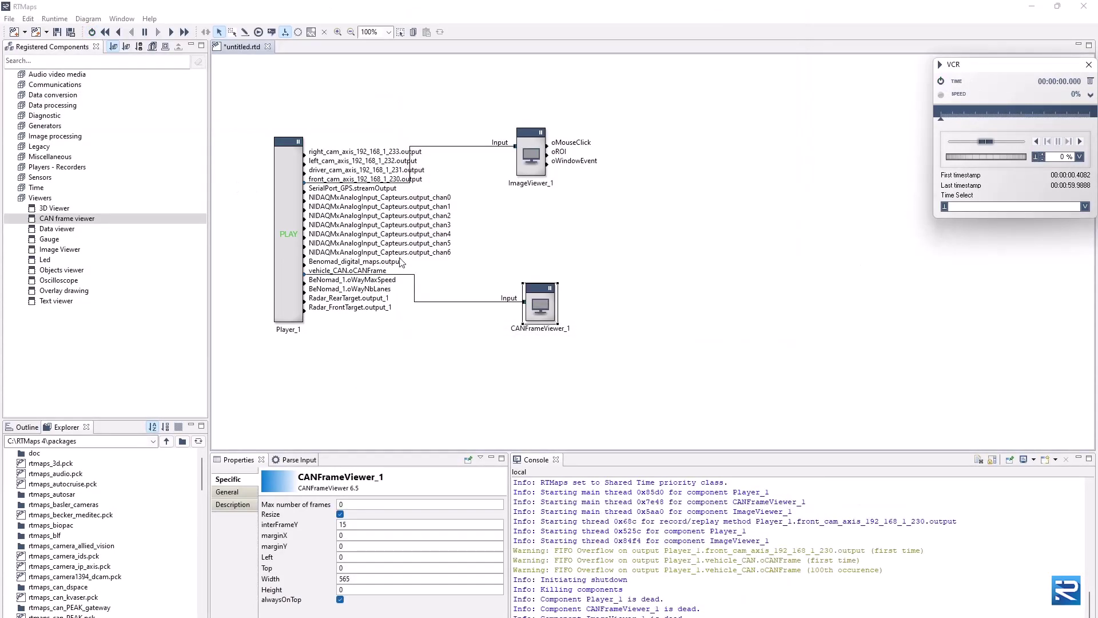
{"action": "left_click", "coordinate": [403, 358]}
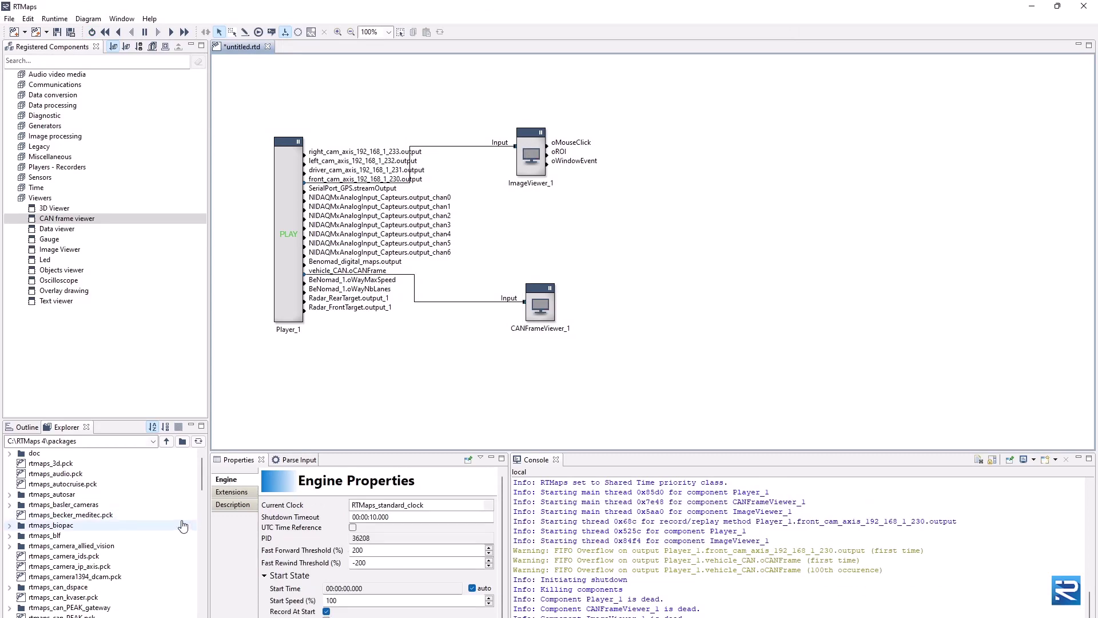
{"action": "scroll", "coordinate": [91, 593], "scroll_direction": "down", "scroll_amount": 1}
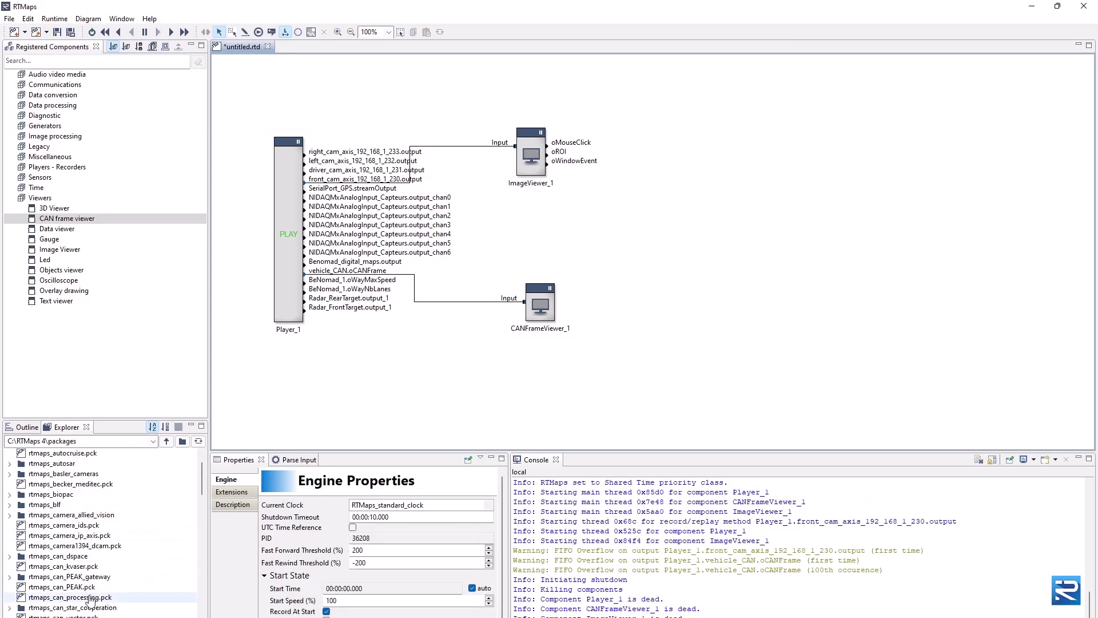
{"action": "left_click", "coordinate": [52, 598]}
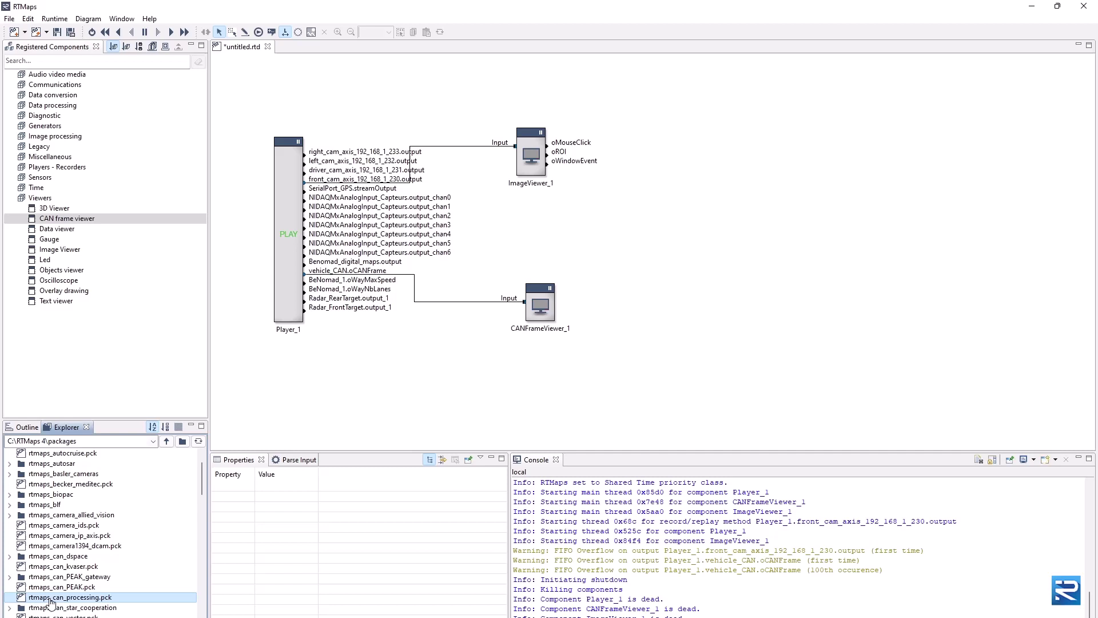
{"action": "left_click_drag", "start_coordinate": [53, 602], "coordinate": [132, 343]}
Step: Place a CAN decoder below Player_1 and feed it vehicle_CAN.oCANFrame
{"action": "double_click", "coordinate": [80, 311]}
{"action": "scroll", "coordinate": [115, 298], "scroll_direction": "down", "scroll_amount": 1}
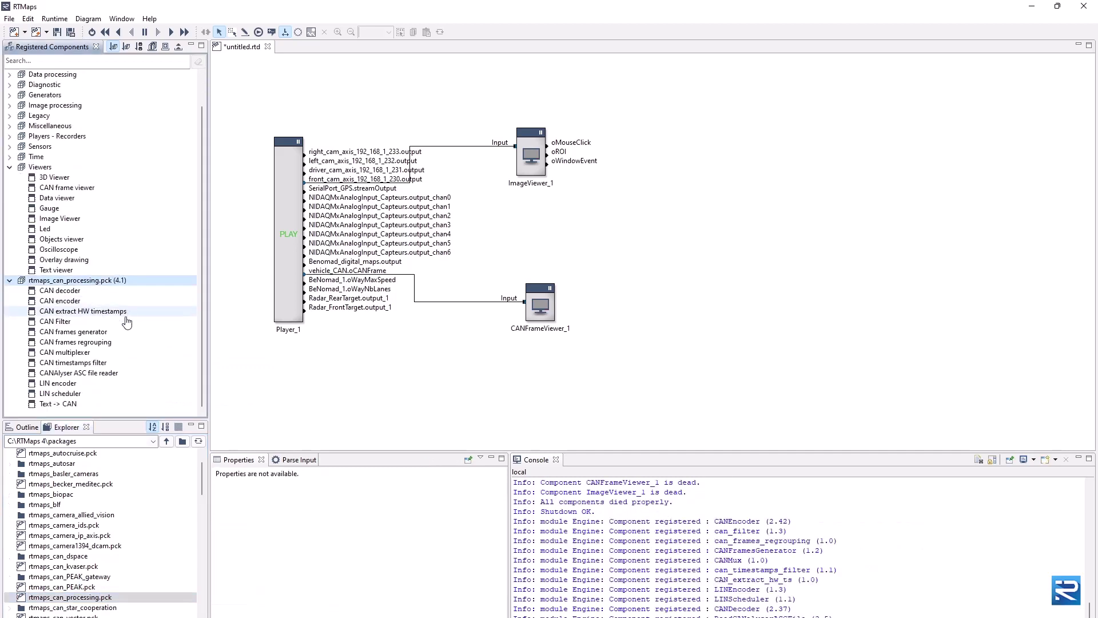
{"action": "left_click", "coordinate": [41, 292]}
{"action": "left_click_drag", "start_coordinate": [41, 295], "coordinate": [429, 380]}
{"action": "left_click", "coordinate": [428, 382]}
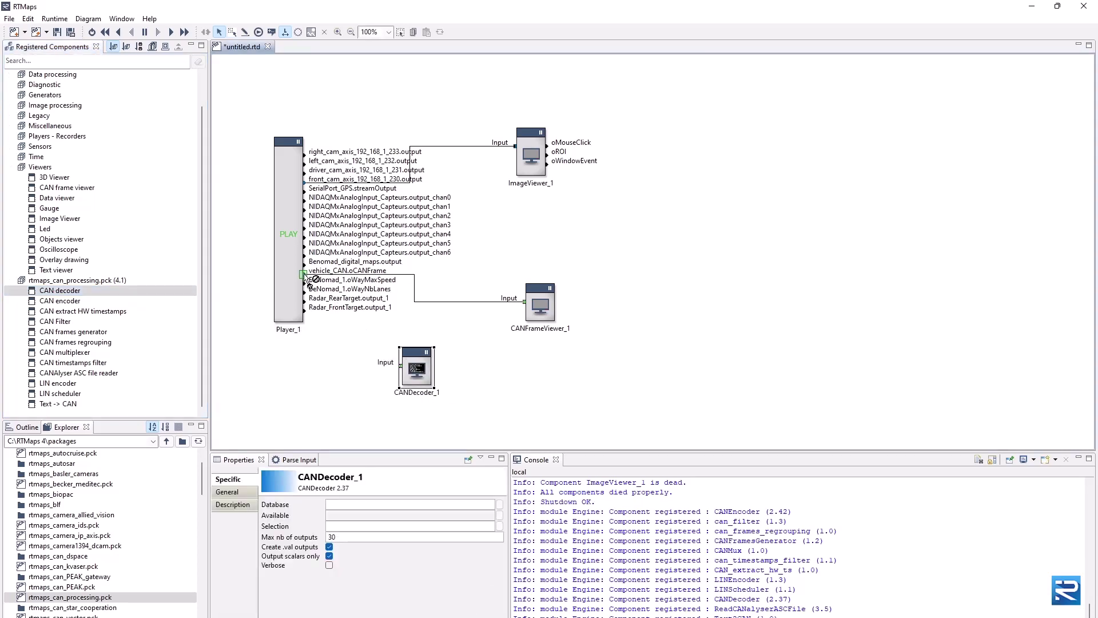
{"action": "left_click_drag", "start_coordinate": [313, 280], "coordinate": [422, 372]}
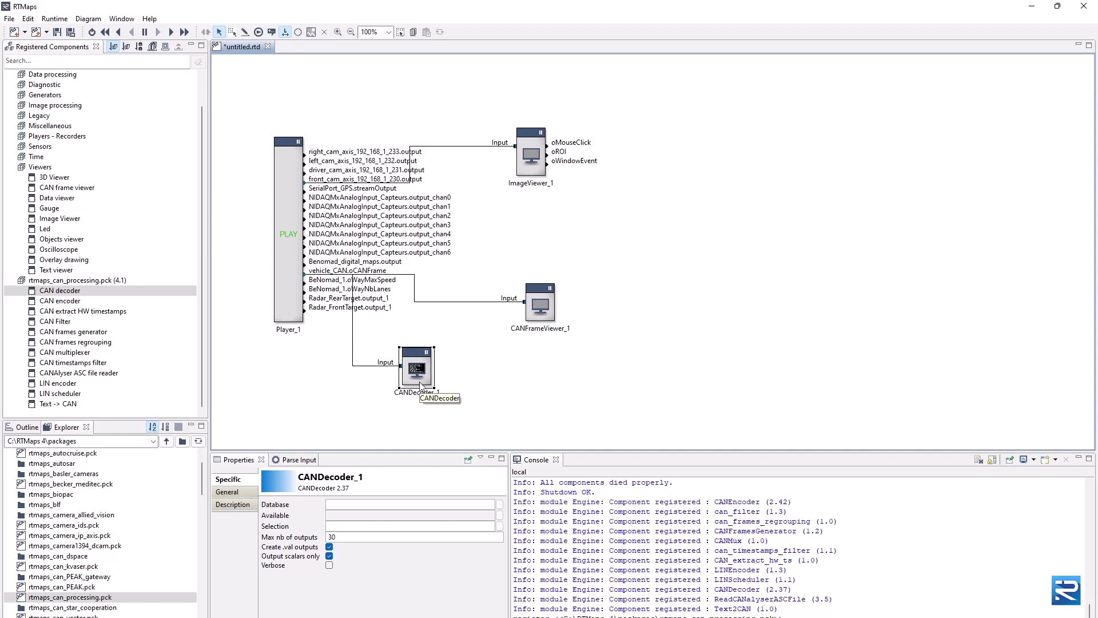
Step: Load demo_car.dbc into CANDecoder_1 and set its Selection filter to 'vehicle|control'
{"action": "left_click", "coordinate": [500, 504]}
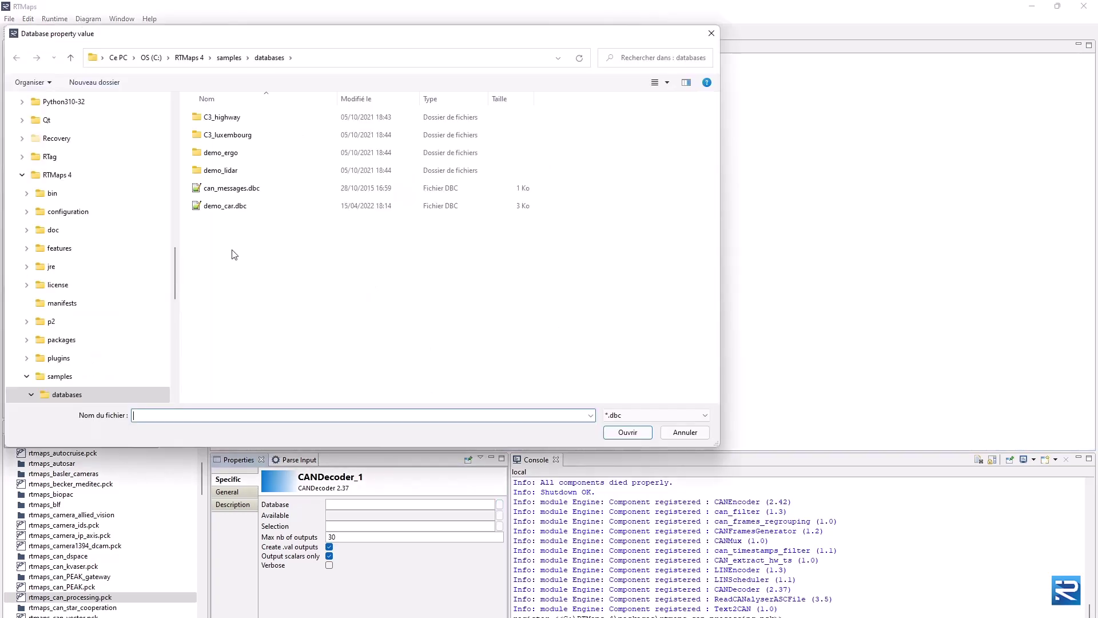
{"action": "left_click", "coordinate": [224, 207]}
{"action": "left_click", "coordinate": [628, 433]}
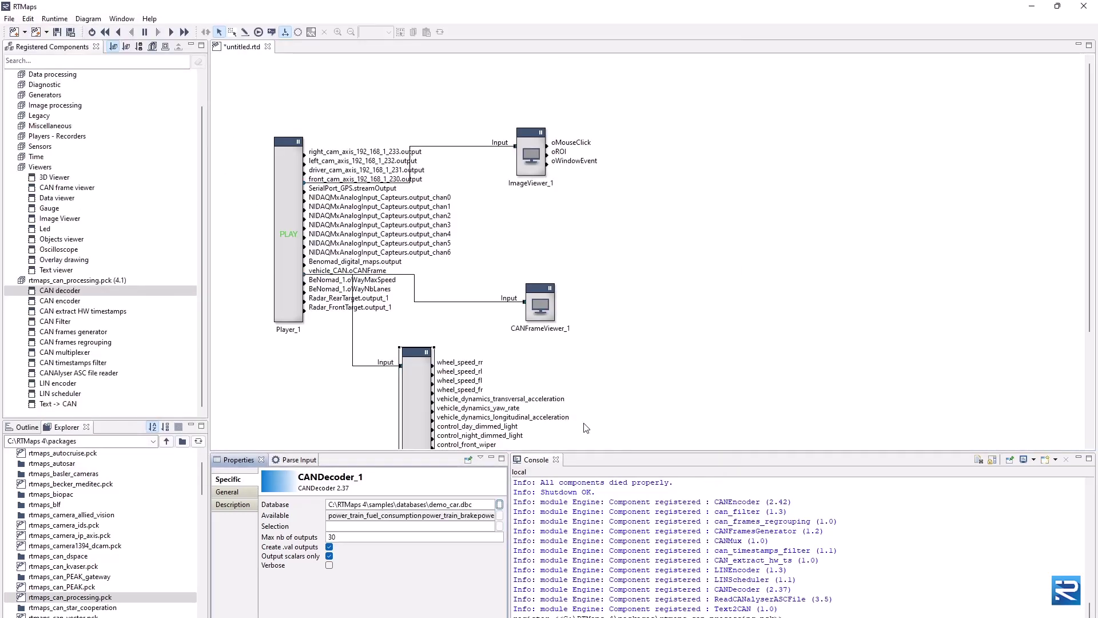
{"action": "scroll", "coordinate": [568, 375], "scroll_direction": "down", "scroll_amount": 1}
{"action": "left_click", "coordinate": [420, 256]}
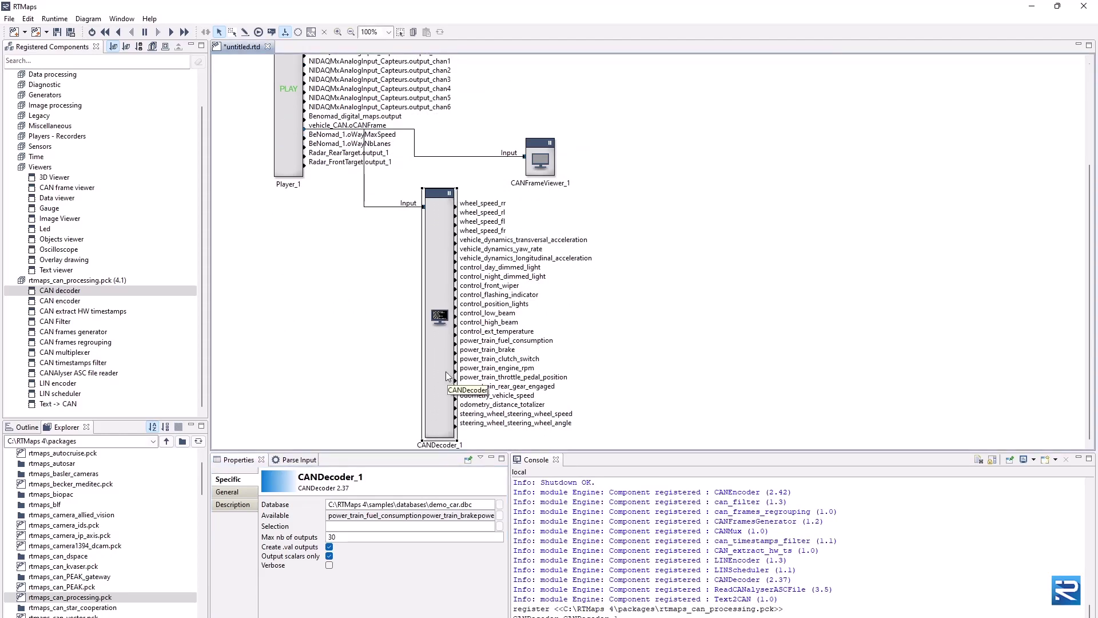
{"action": "left_click", "coordinate": [346, 526]}
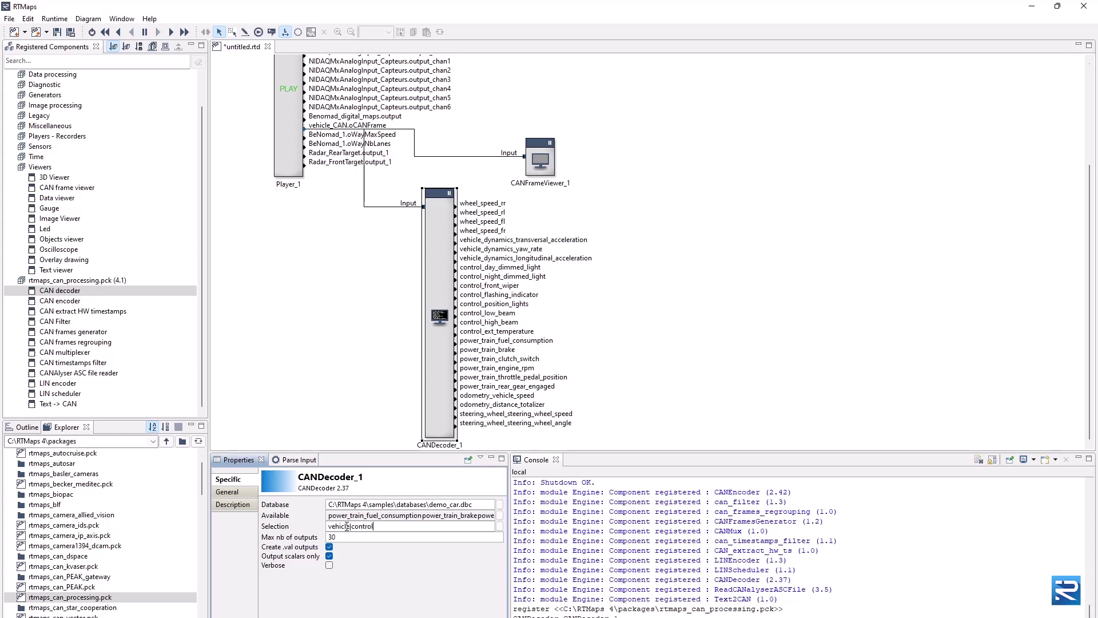
{"action": "key", "text": "Return"}
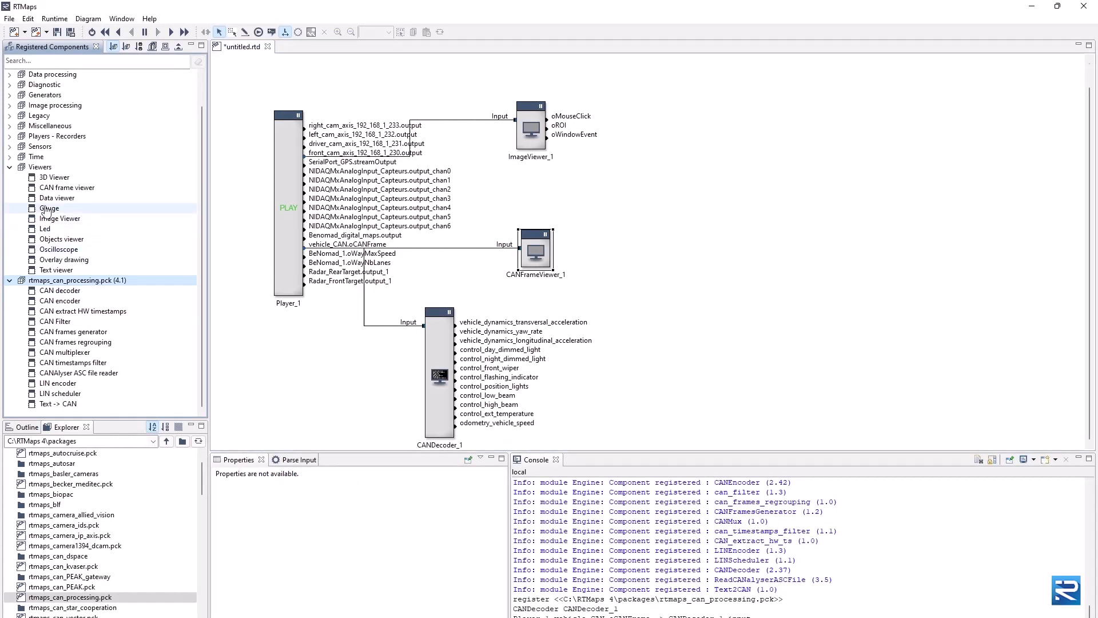
Step: Add a gauge on odometry_vehicle_speed and an oscilloscope plotting transversal acceleration and yaw rate
{"action": "left_click_drag", "start_coordinate": [45, 212], "coordinate": [617, 400]}
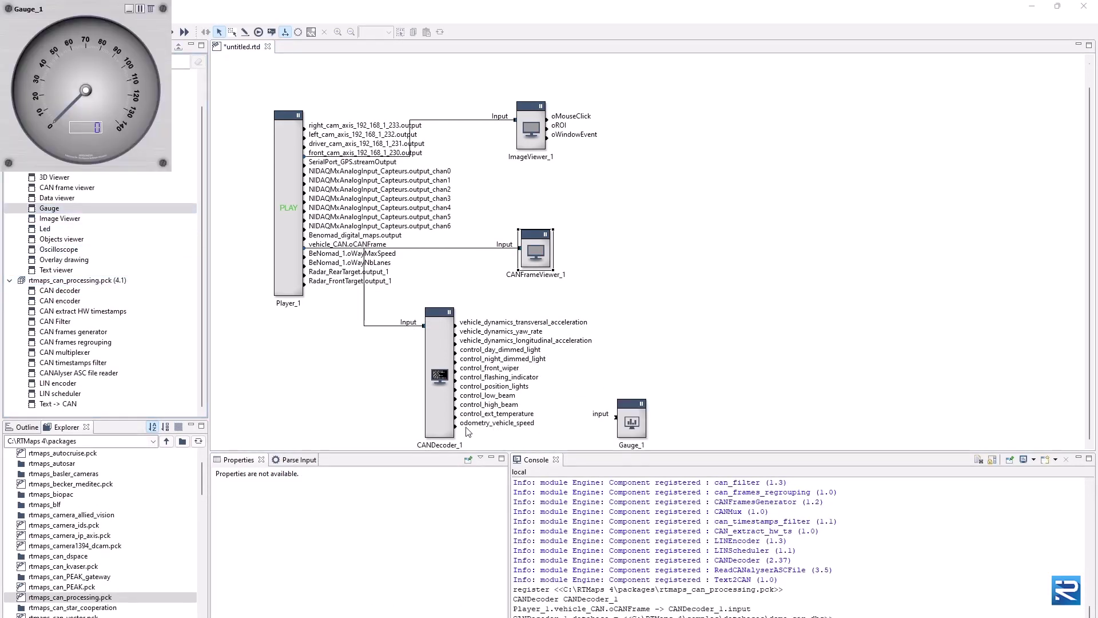
{"action": "left_click_drag", "start_coordinate": [456, 426], "coordinate": [664, 431]}
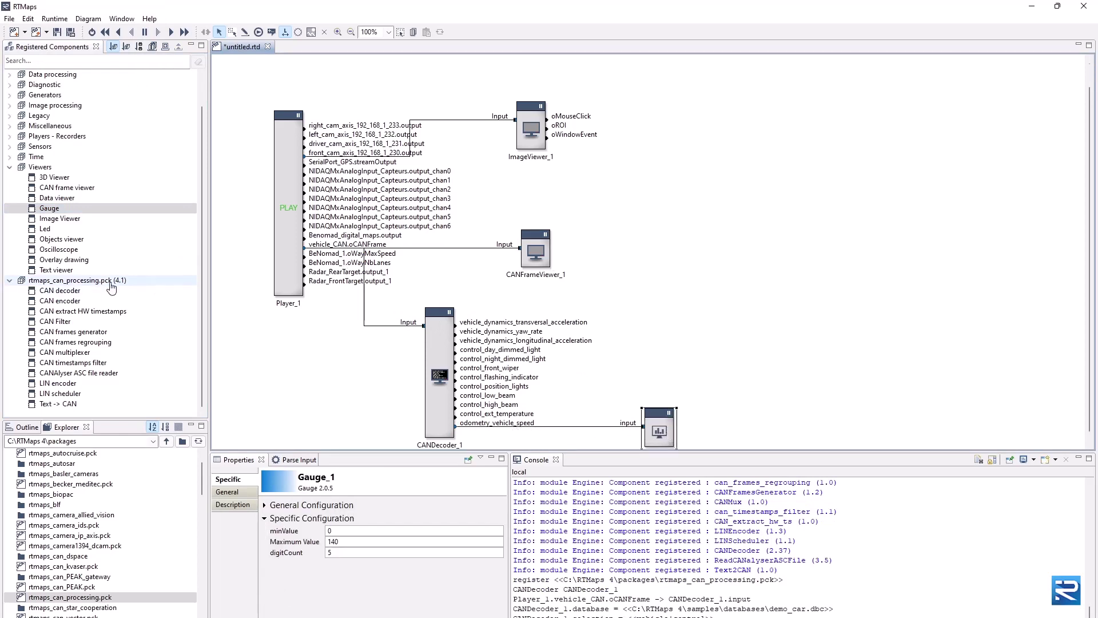
{"action": "left_click_drag", "start_coordinate": [58, 249], "coordinate": [708, 285]}
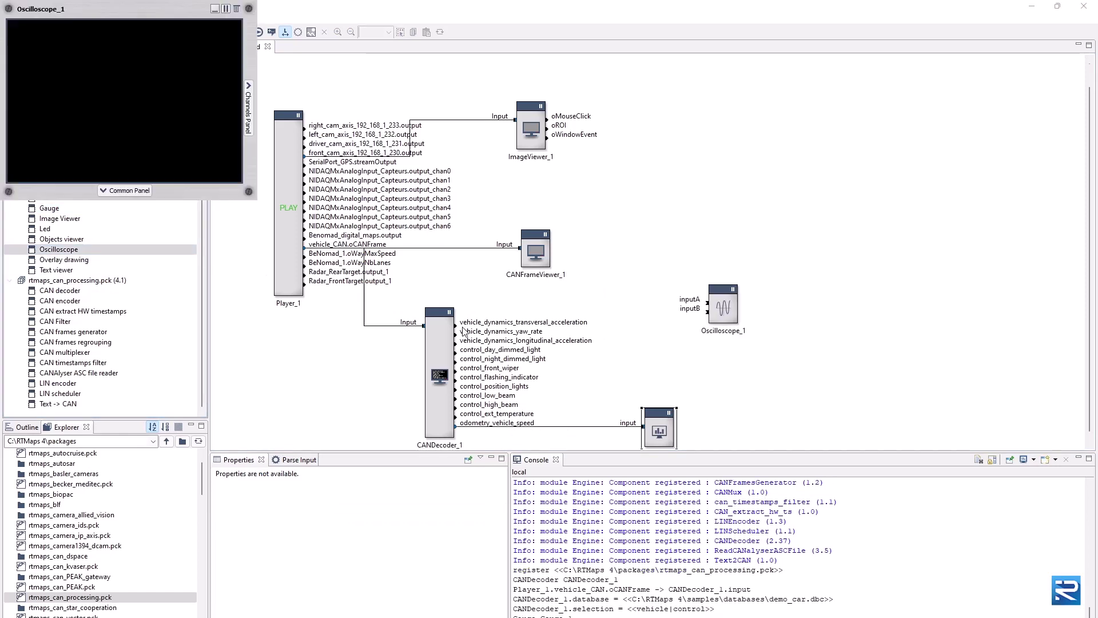
{"action": "left_click_drag", "start_coordinate": [456, 326], "coordinate": [708, 303]}
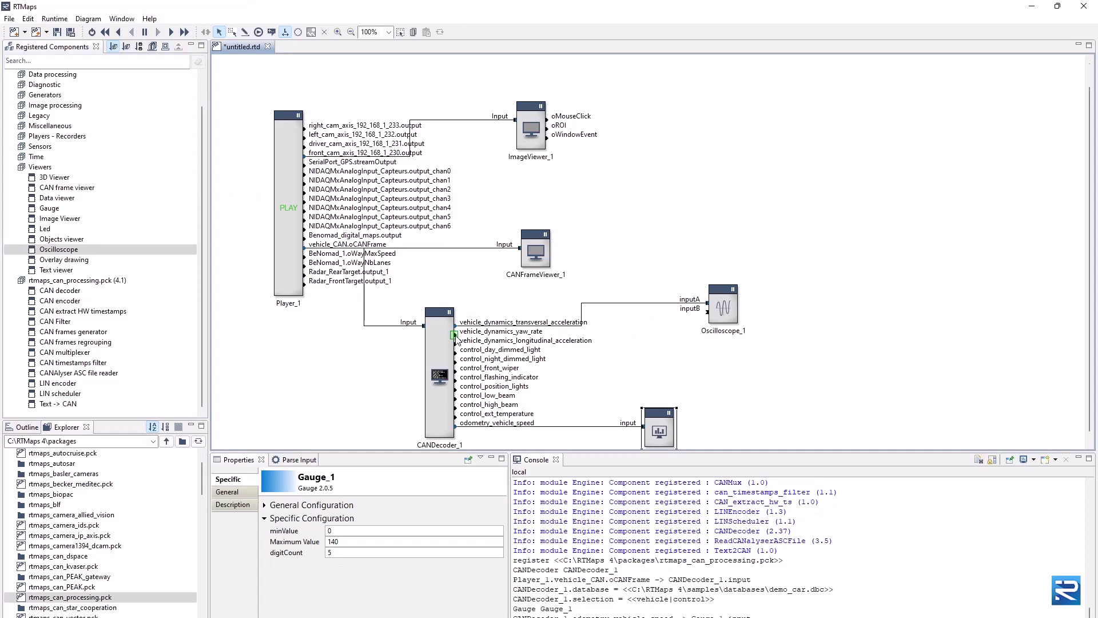
{"action": "left_click_drag", "start_coordinate": [456, 338], "coordinate": [733, 342]}
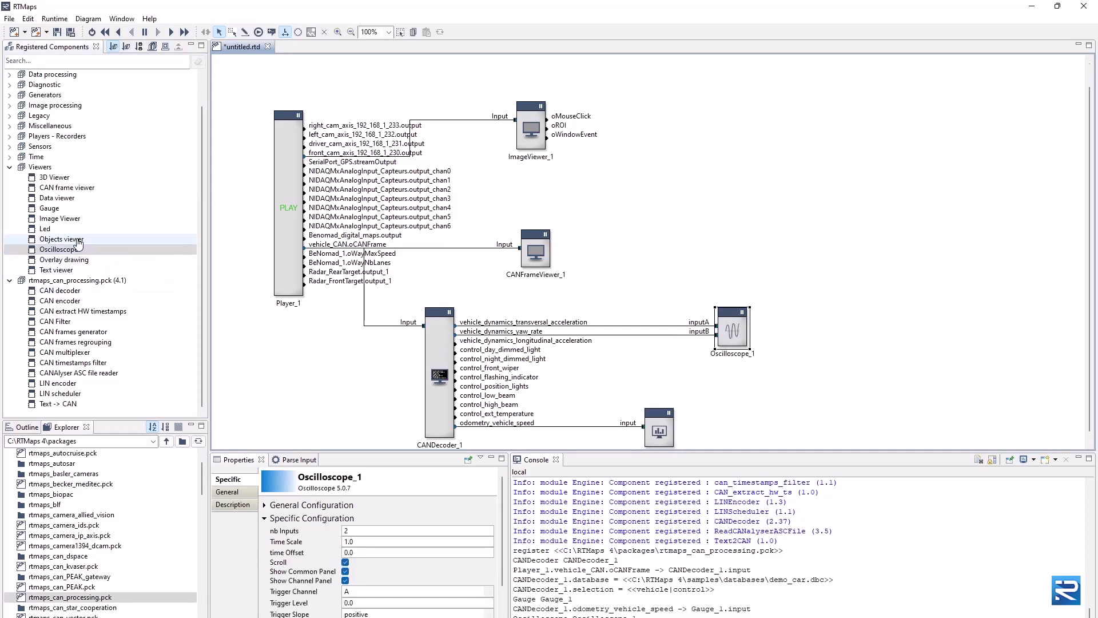
Step: Add an LED viewer, append '|brake' to the decoder Selection, and wire power_train_brake to it
{"action": "left_click_drag", "start_coordinate": [45, 229], "coordinate": [717, 373]}
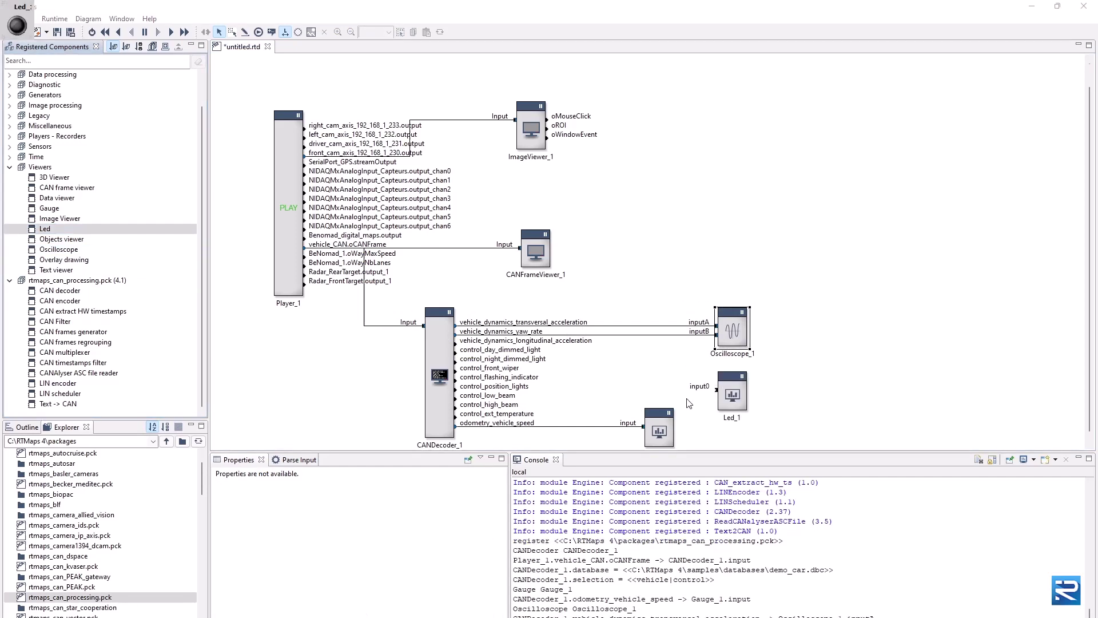
{"action": "left_click", "coordinate": [438, 380]}
{"action": "left_click", "coordinate": [384, 530]}
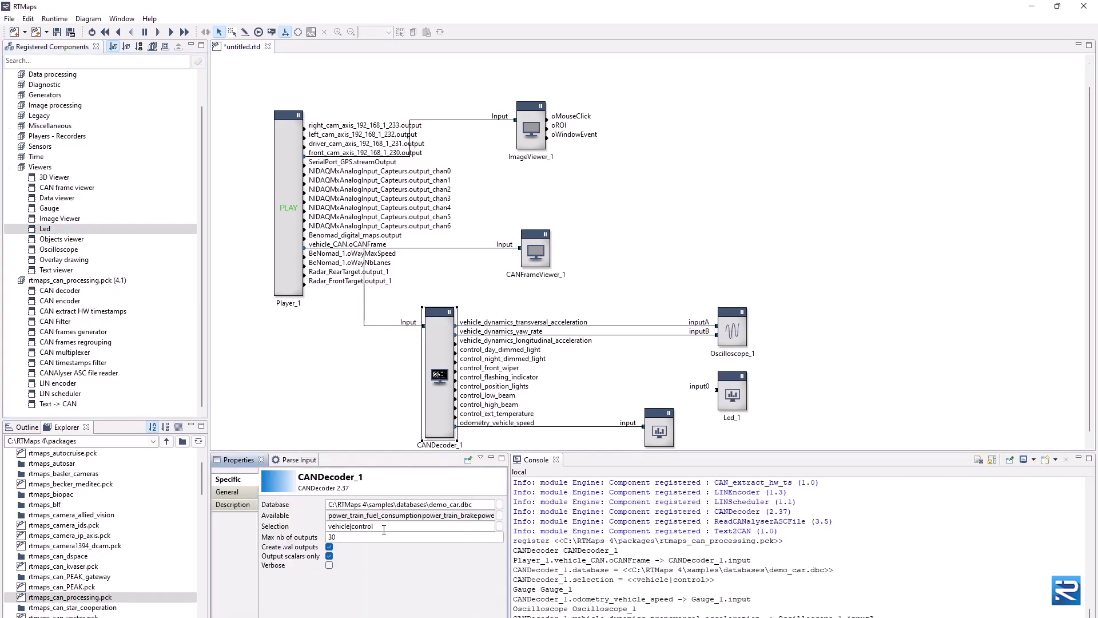
{"action": "type", "text": "|brake"}
{"action": "key", "text": "Return"}
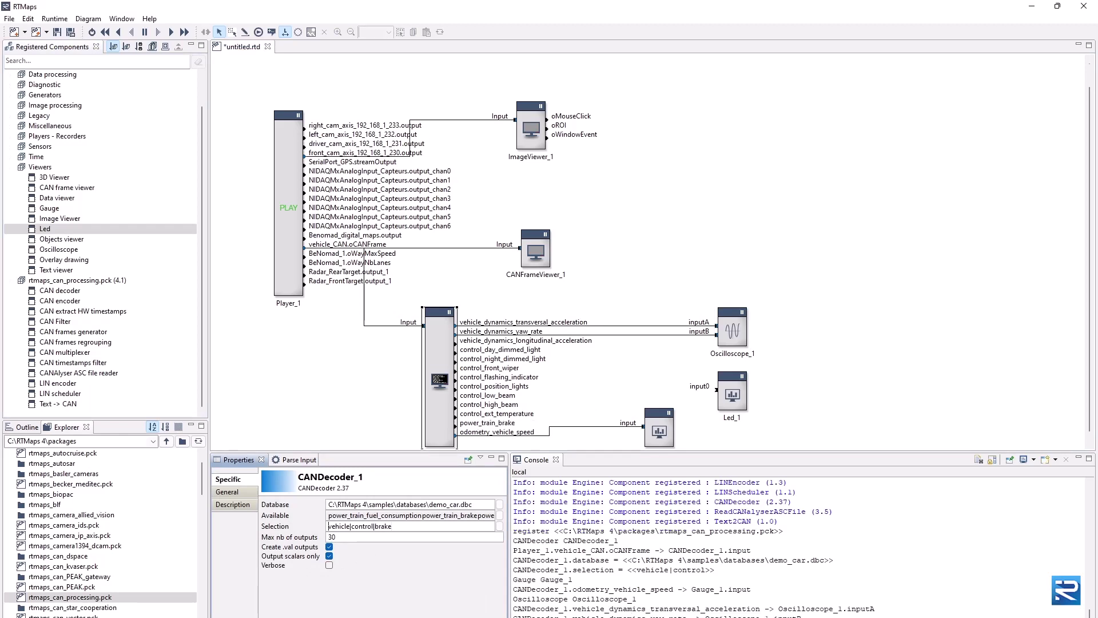
{"action": "left_click_drag", "start_coordinate": [455, 426], "coordinate": [717, 390]}
{"action": "left_click", "coordinate": [851, 380]}
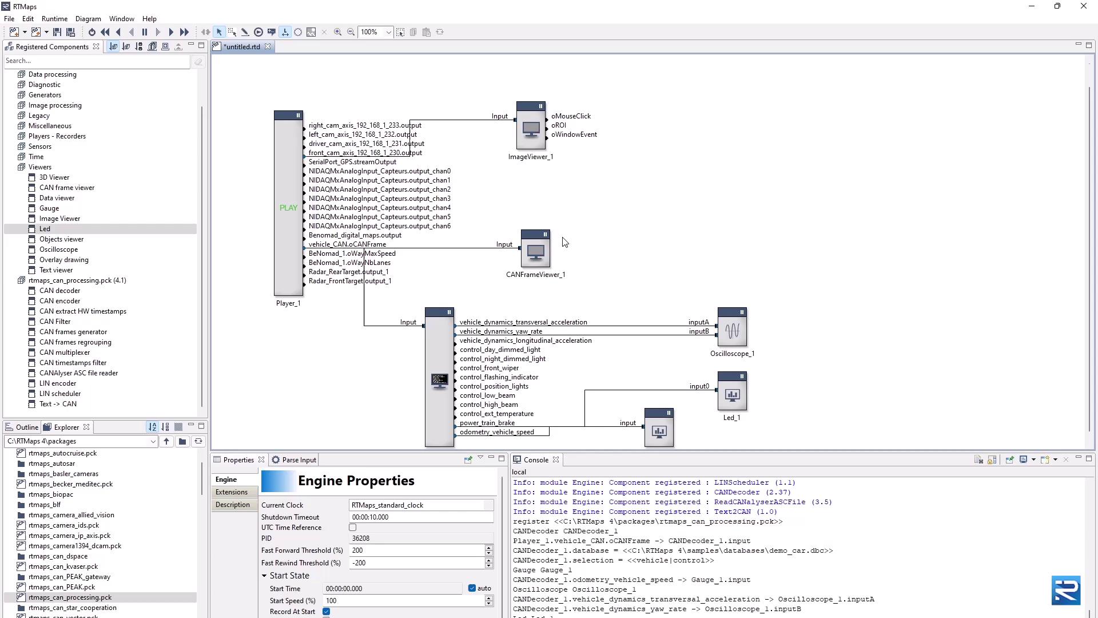
Step: Run the diagram, arrange the viewer windows, and set oscilloscope Channel A to 100 mU/div
{"action": "left_click", "coordinate": [91, 32]}
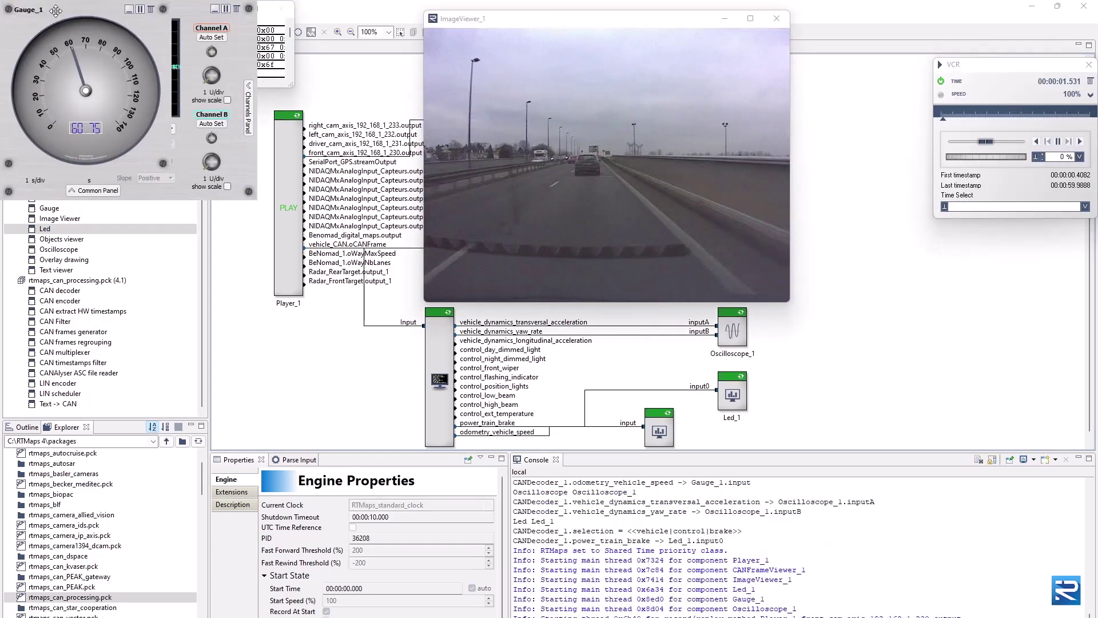
{"action": "left_click_drag", "start_coordinate": [55, 10], "coordinate": [116, 190]}
{"action": "left_click_drag", "start_coordinate": [102, 10], "coordinate": [161, 371]}
{"action": "left_click_drag", "start_coordinate": [103, 9], "coordinate": [154, 72]}
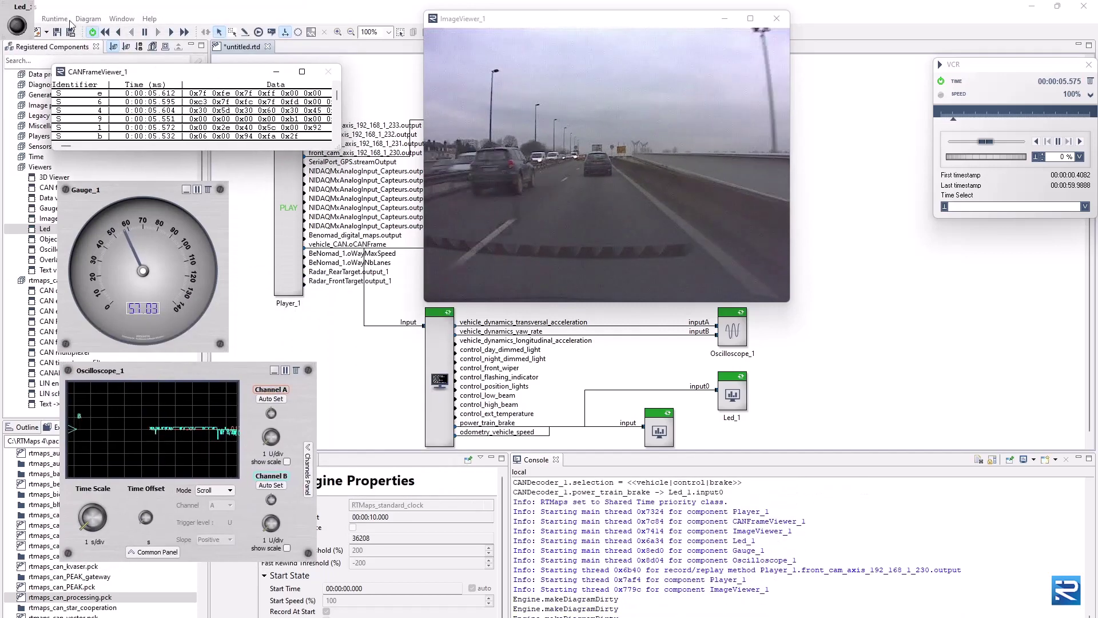
{"action": "left_click_drag", "start_coordinate": [66, 6], "coordinate": [297, 187]}
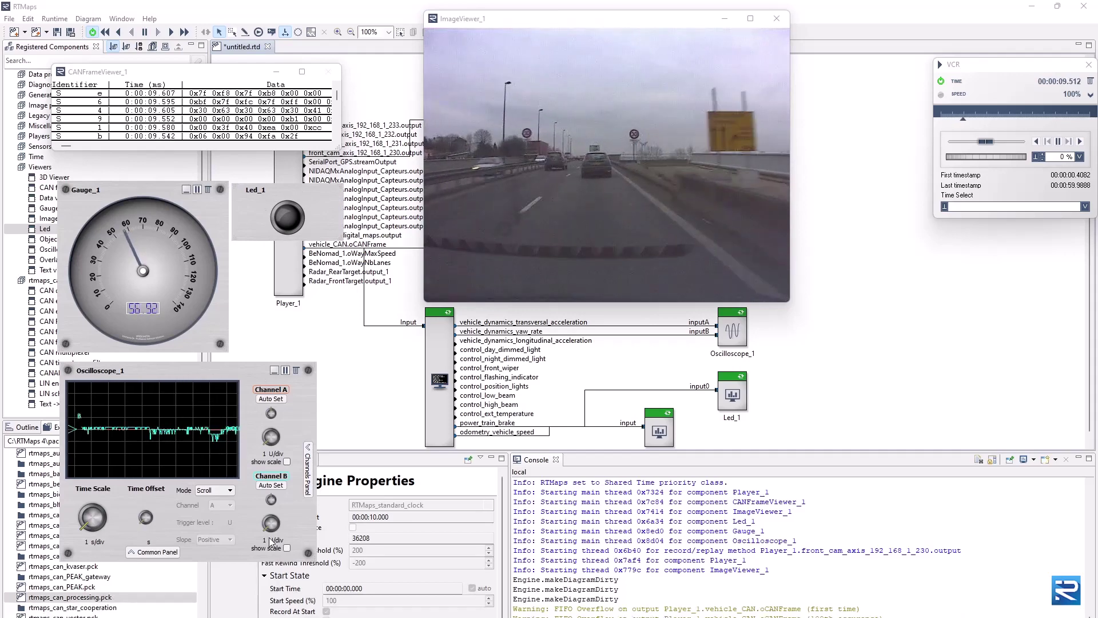
{"action": "left_click_drag", "start_coordinate": [314, 557], "coordinate": [498, 616]}
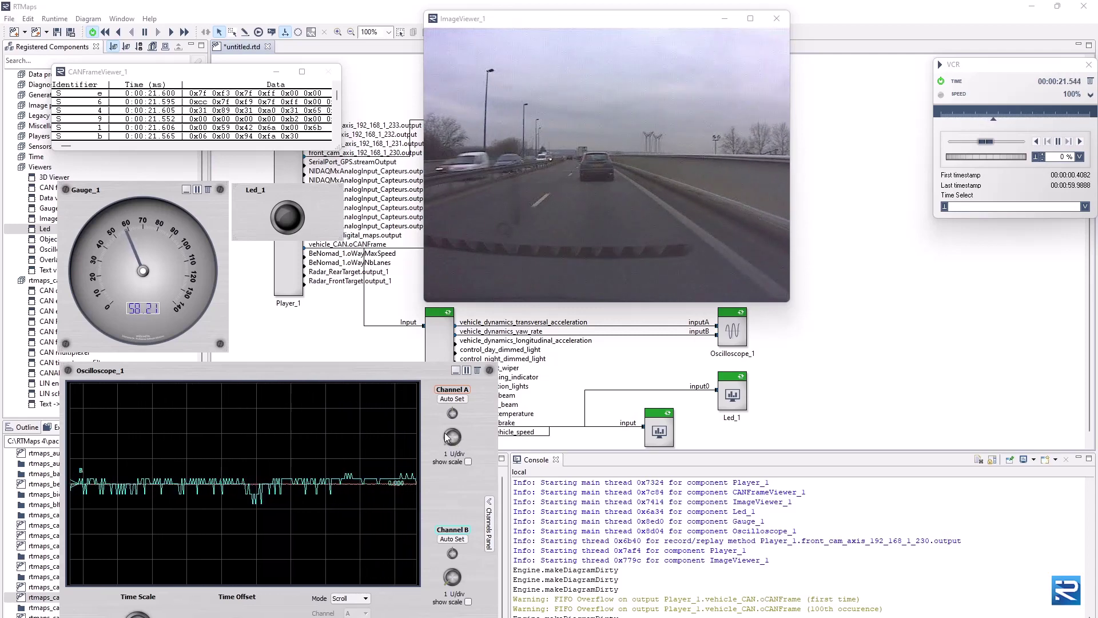
{"action": "left_click_drag", "start_coordinate": [448, 437], "coordinate": [486, 438]}
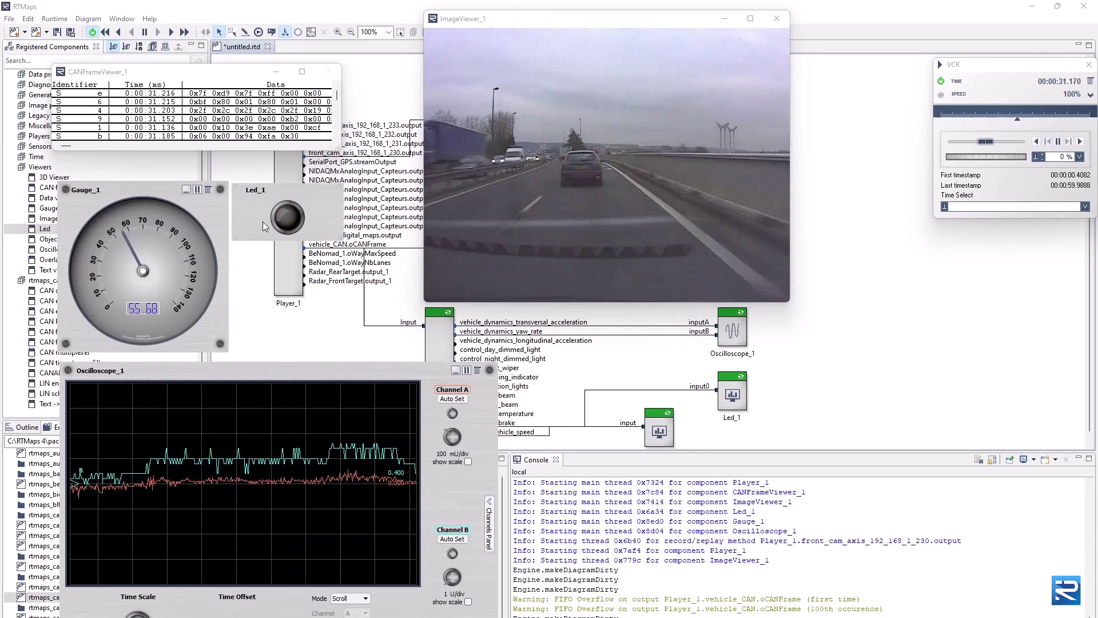
Step: Retitle the LED 'Brake status' and the gauge 'Speed', then stop the diagram
{"action": "double_click", "coordinate": [263, 190]}
{"action": "type", "text": "Brak"}
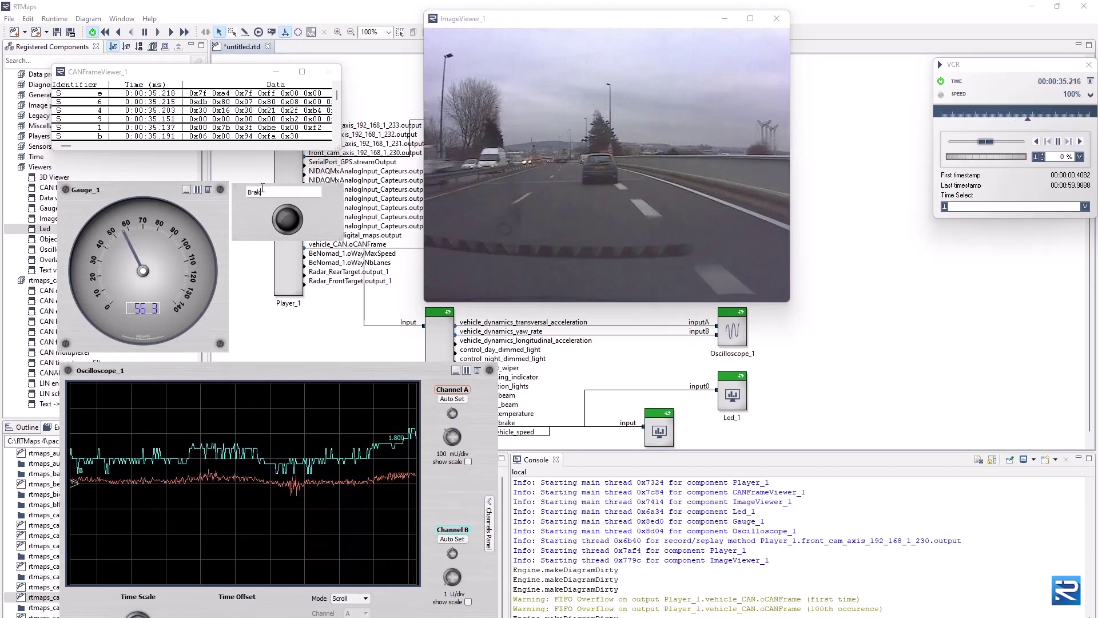
{"action": "type", "text": "e stat"}
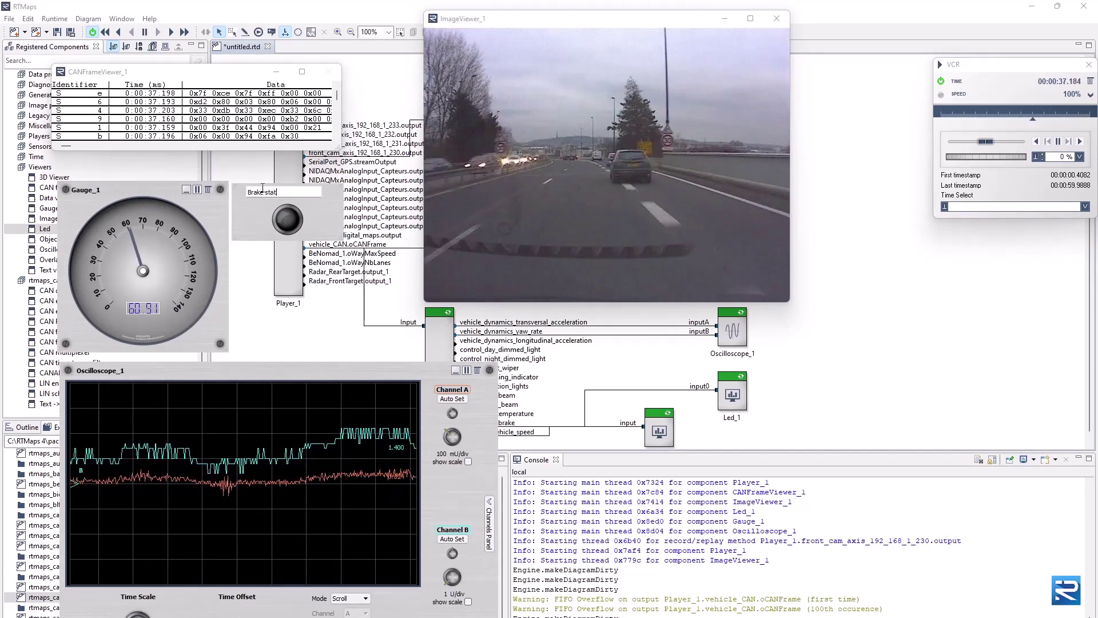
{"action": "type", "text": "us"}
{"action": "key", "text": "Return"}
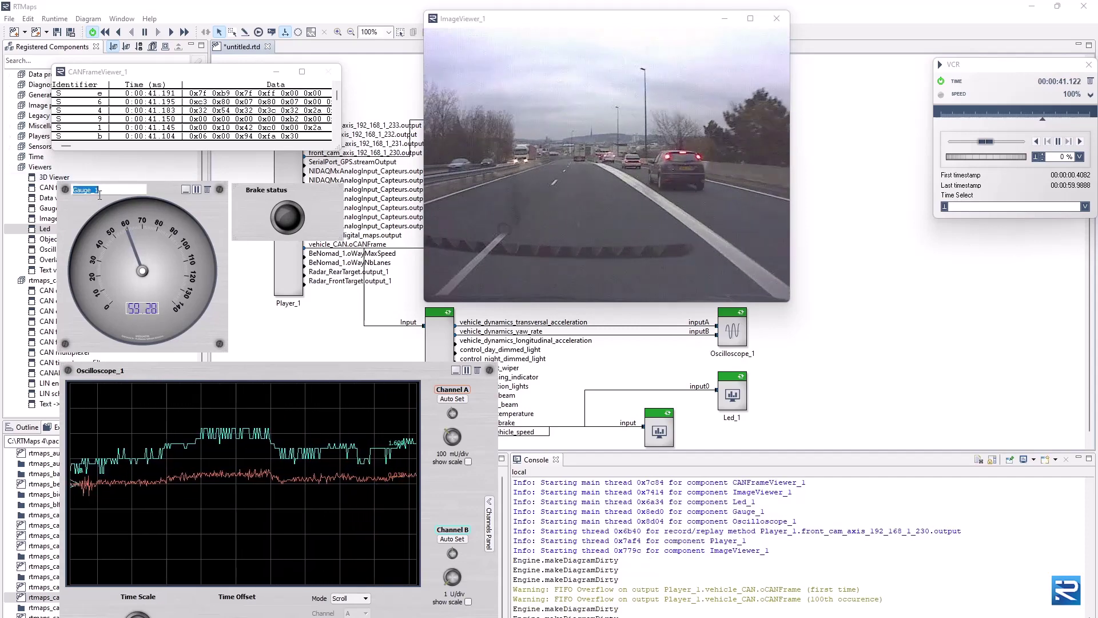
{"action": "type", "text": "Speed"}
{"action": "key", "text": "Return"}
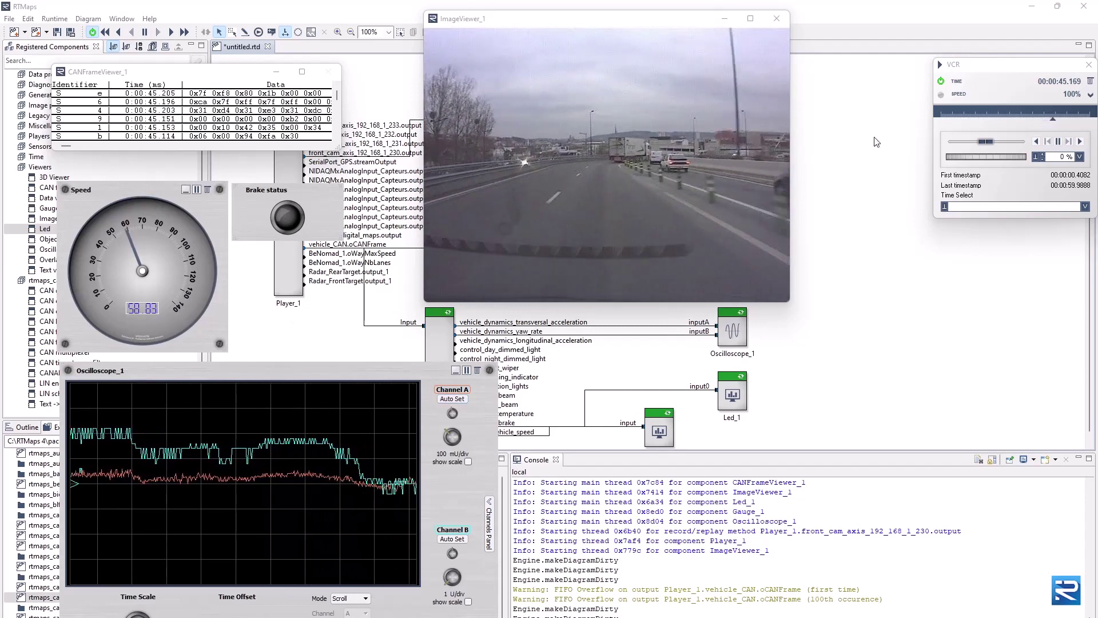
{"action": "key", "text": "shift+F5"}
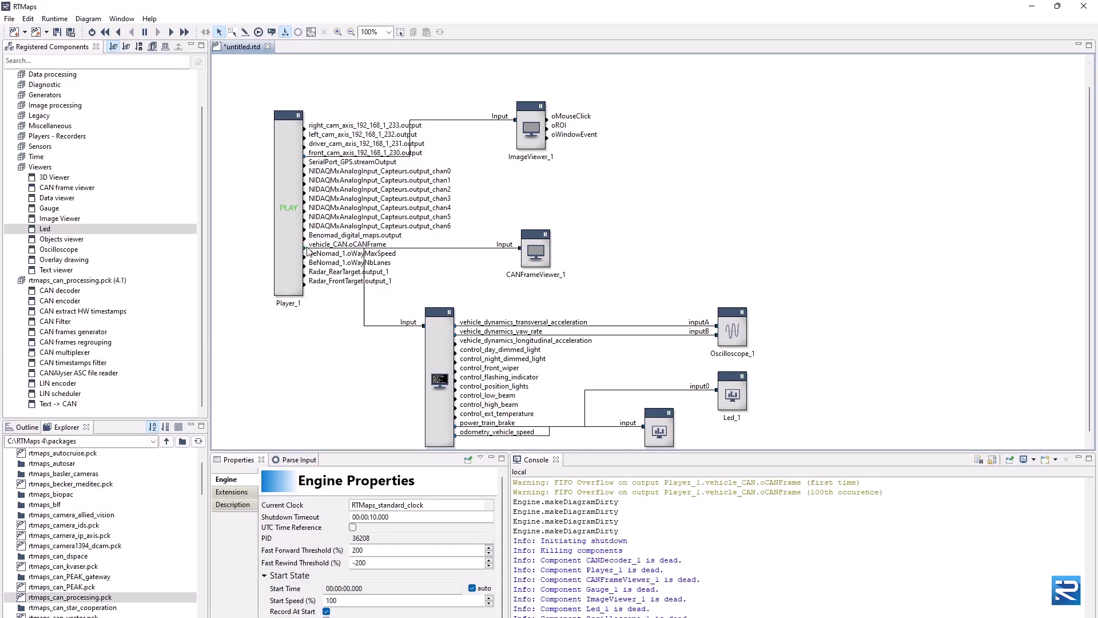
Step: Delete the Player_1 block and select ImageViewer_1
{"action": "scroll", "coordinate": [522, 377], "scroll_direction": "down", "scroll_amount": 1}
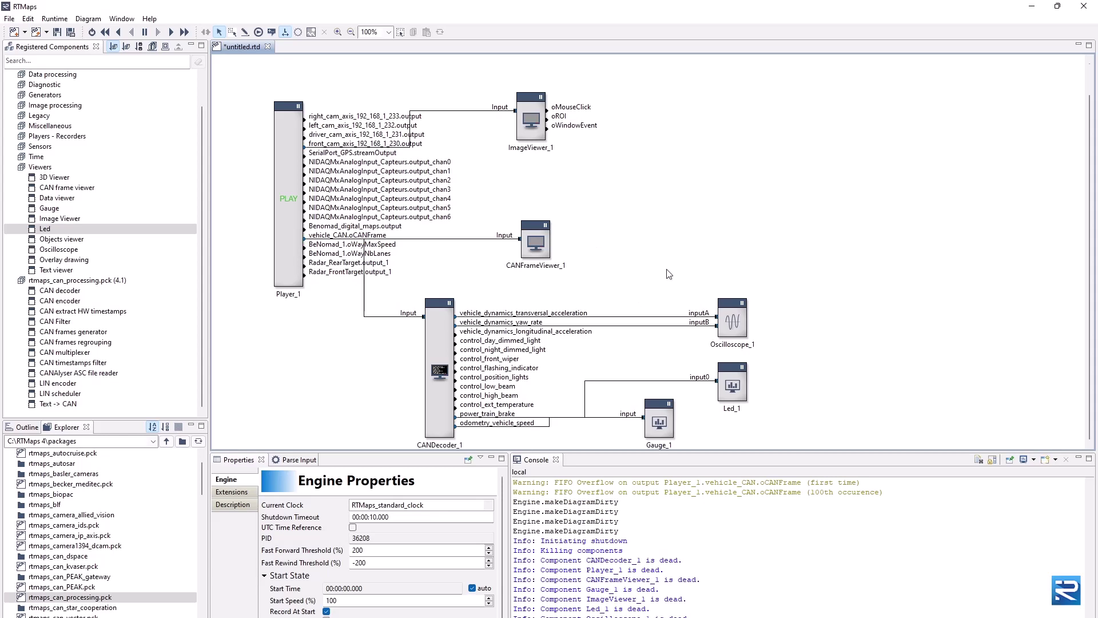
{"action": "left_click", "coordinate": [284, 245]}
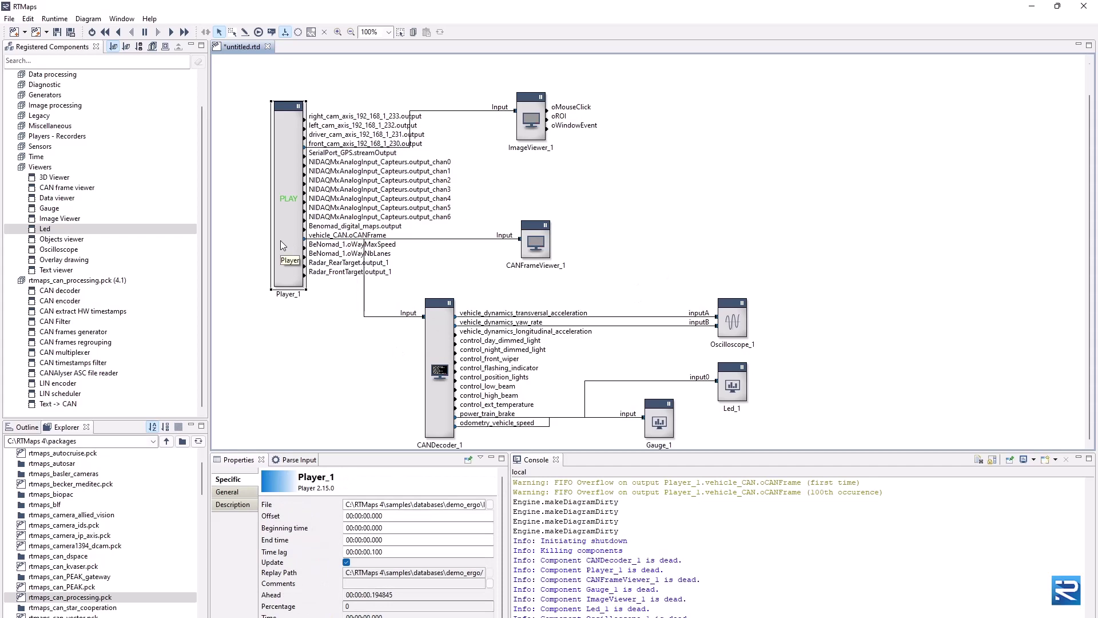
{"action": "key", "text": "Delete"}
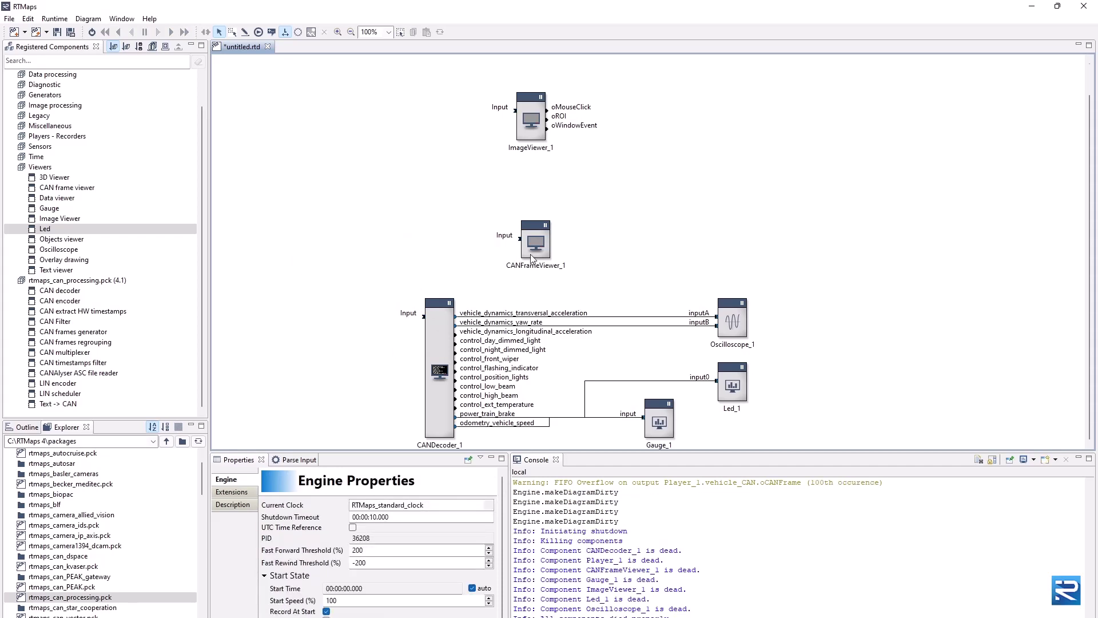
{"action": "left_click", "coordinate": [542, 130]}
Step: Delete ImageViewer_1 and browse the CAN package files for the Kvaser package
{"action": "key", "text": "Delete"}
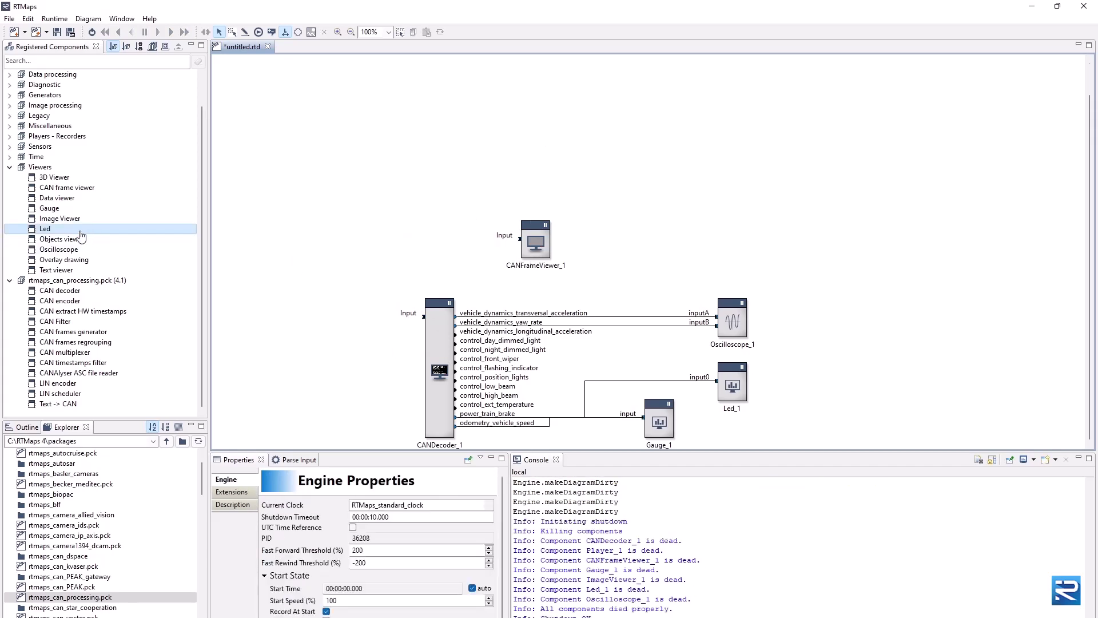
{"action": "left_click", "coordinate": [67, 280]}
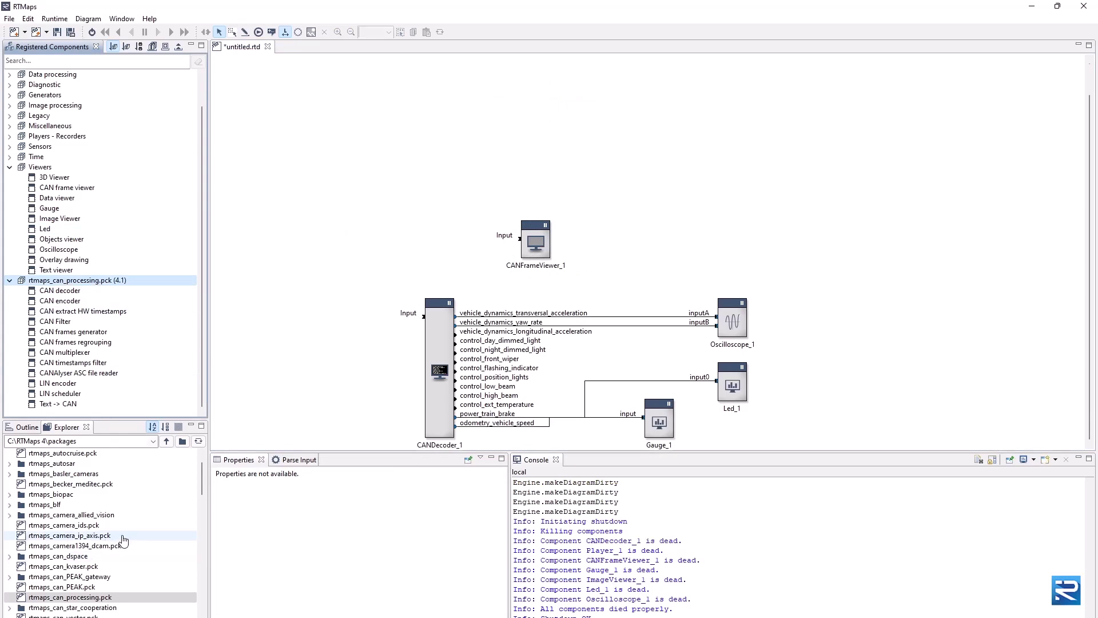
{"action": "scroll", "coordinate": [123, 540], "scroll_direction": "down", "scroll_amount": 3}
{"action": "left_click", "coordinate": [82, 497]}
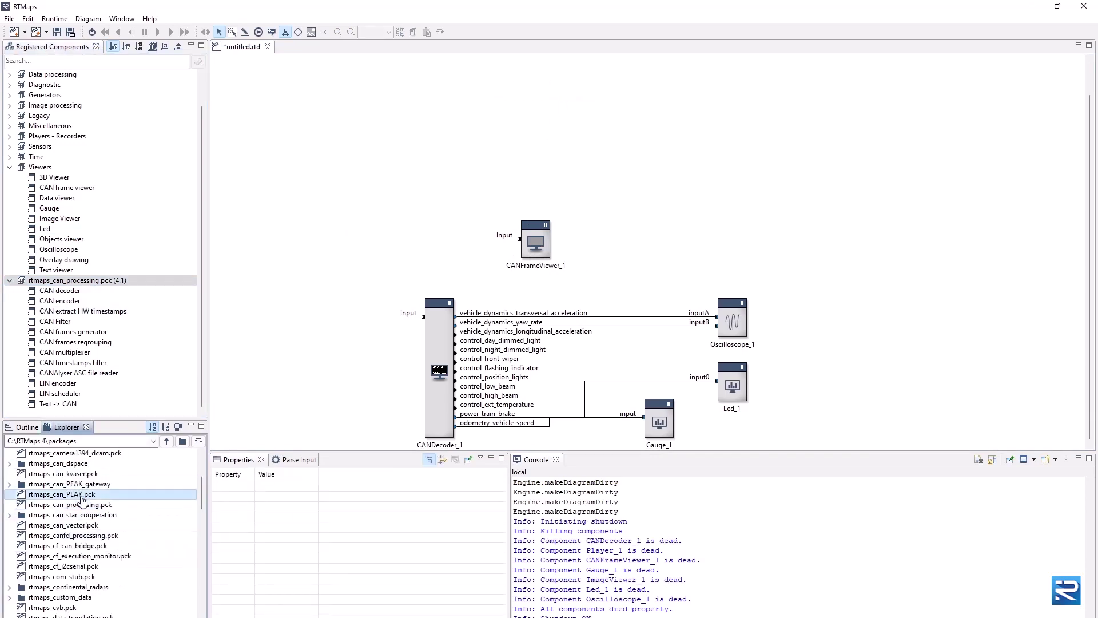
{"action": "key", "text": "Up"}
{"action": "left_click", "coordinate": [71, 473]}
{"action": "left_click", "coordinate": [72, 464]}
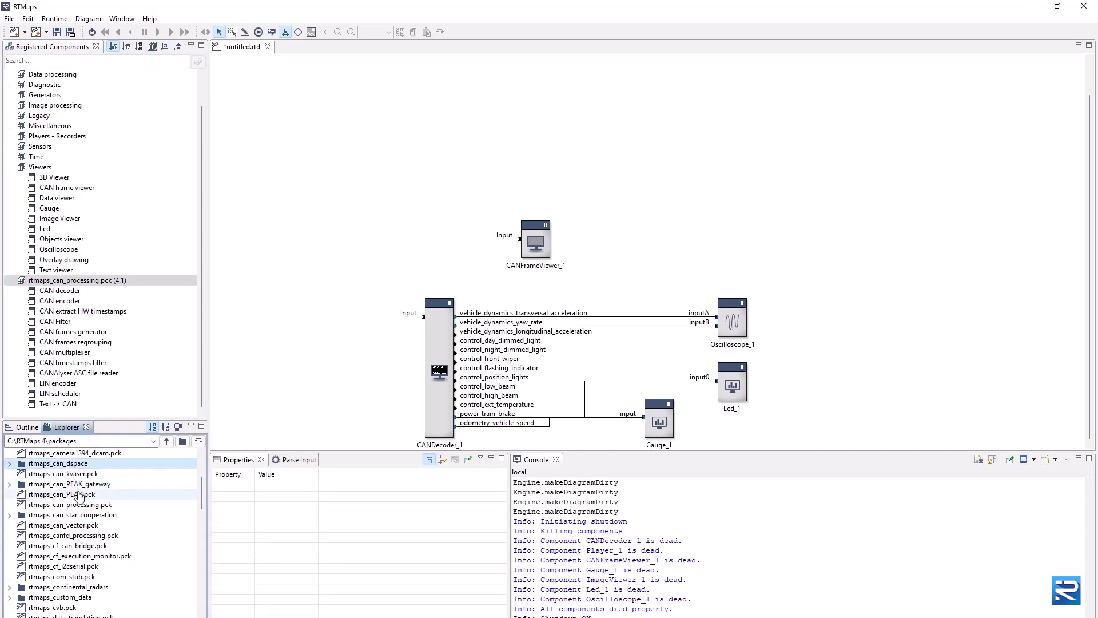
{"action": "left_click", "coordinate": [79, 495]}
{"action": "left_click", "coordinate": [74, 525]}
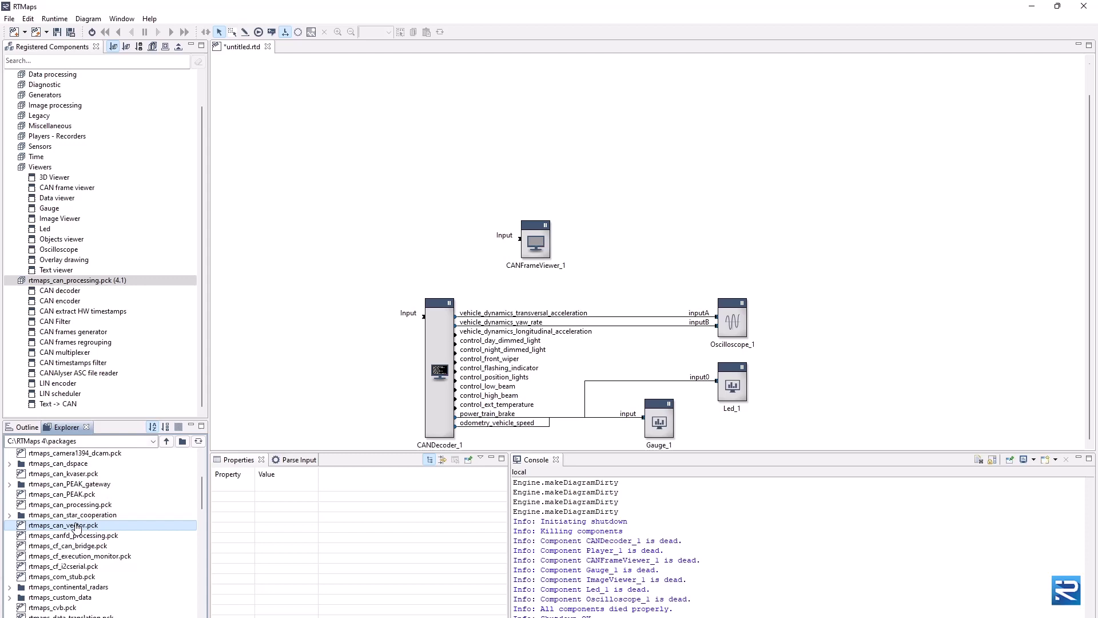
{"action": "left_click", "coordinate": [78, 517]}
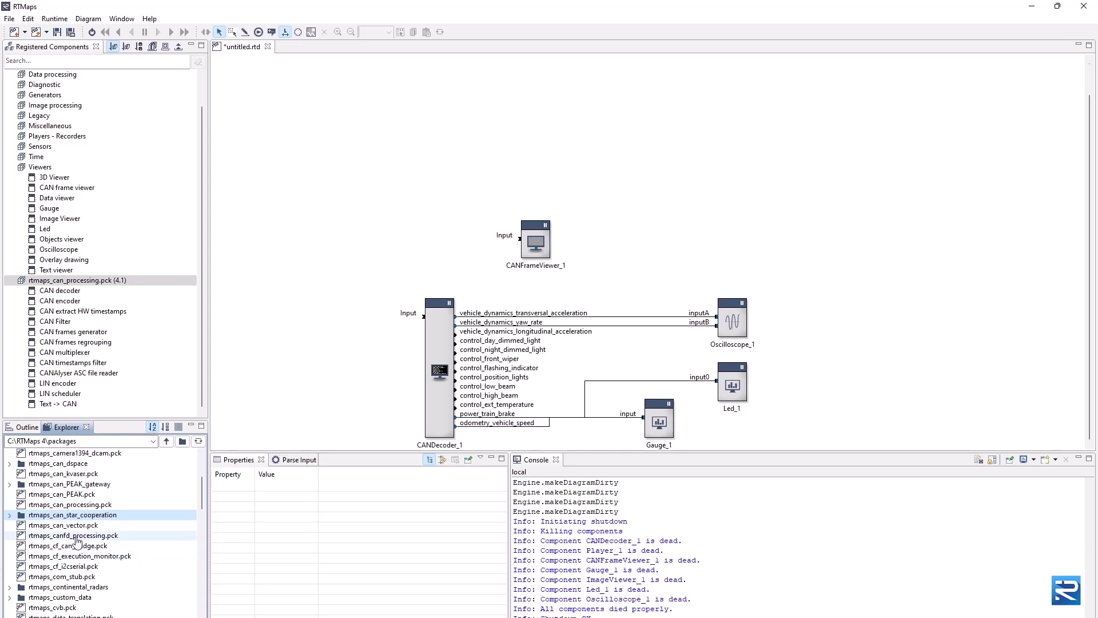
Step: Register rtmaps_can_kvaser.pck and place a Kvaser CAN component as can_kvaser_1
{"action": "left_click", "coordinate": [73, 475]}
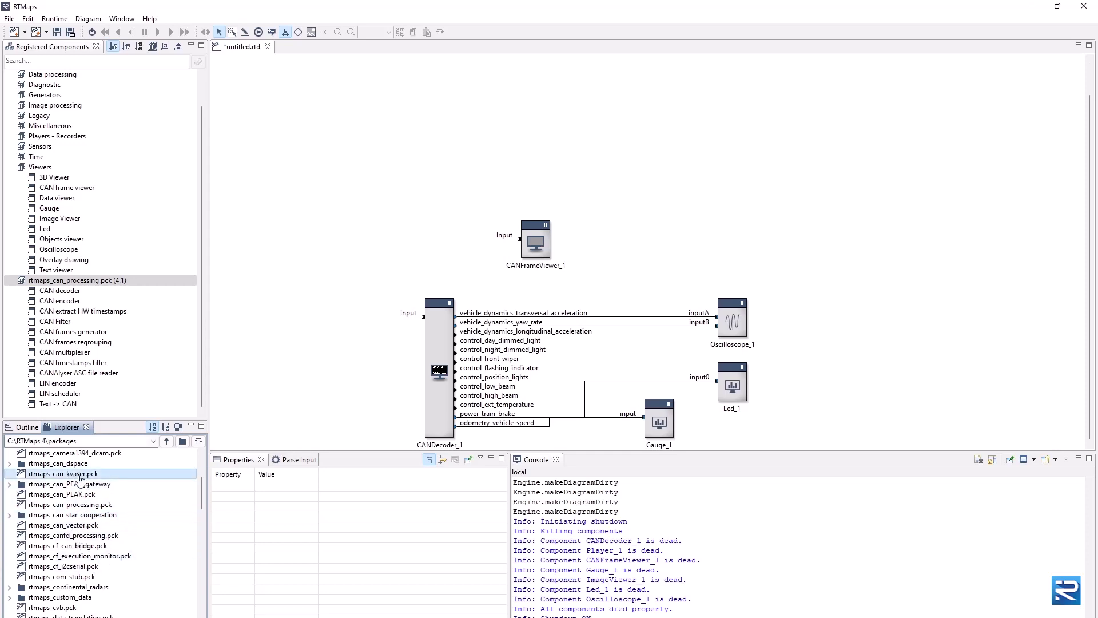
{"action": "left_click_drag", "start_coordinate": [73, 476], "coordinate": [146, 378]}
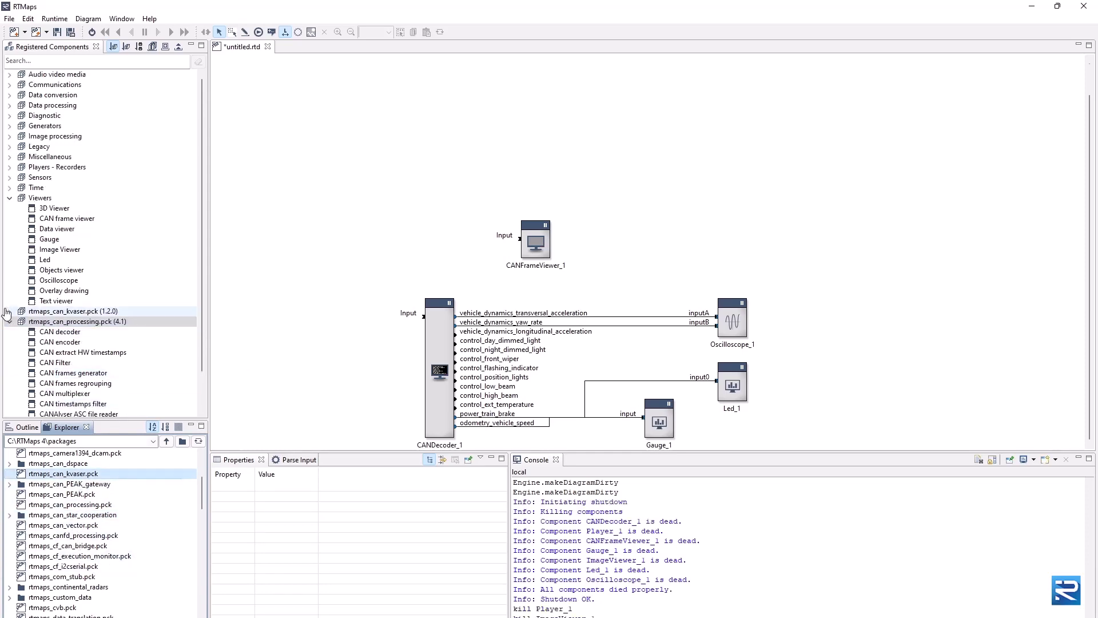
{"action": "left_click", "coordinate": [73, 323]}
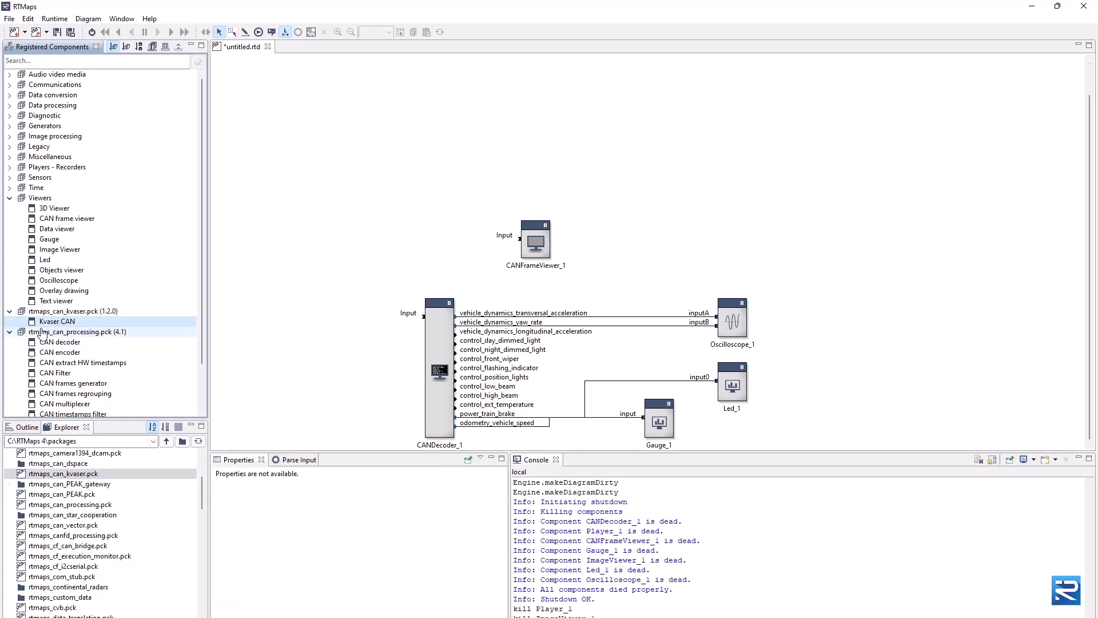
{"action": "left_click_drag", "start_coordinate": [68, 323], "coordinate": [306, 229]}
Step: Set can_kvaser_1 to 500 kBds and Extended controller init, with Vectorize CAN frames on
{"action": "left_click", "coordinate": [320, 236]}
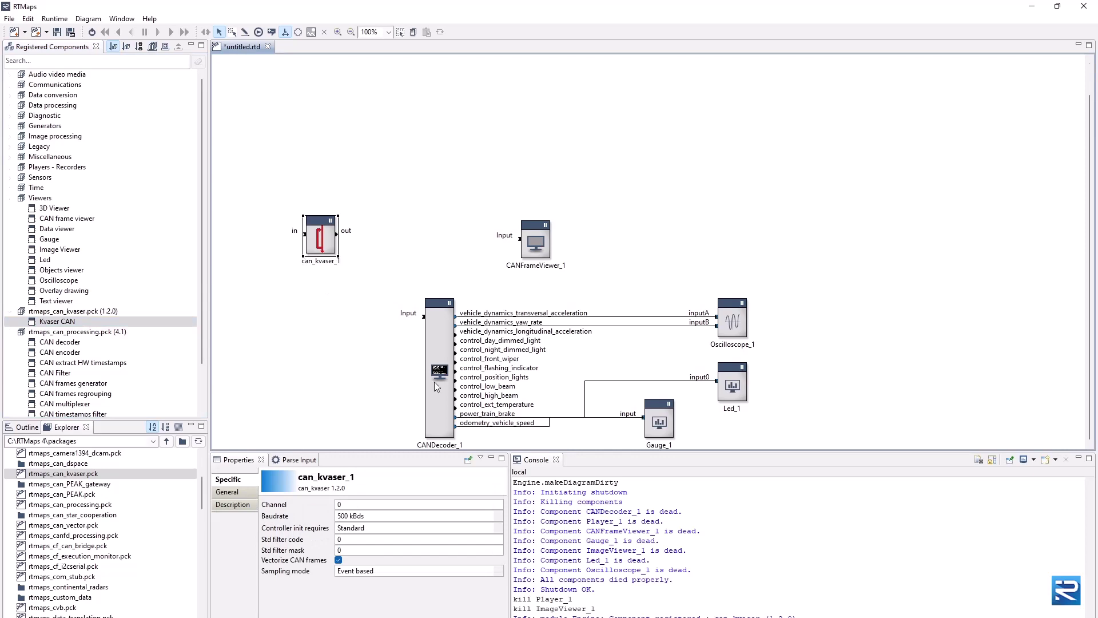
{"action": "left_click", "coordinate": [350, 504]}
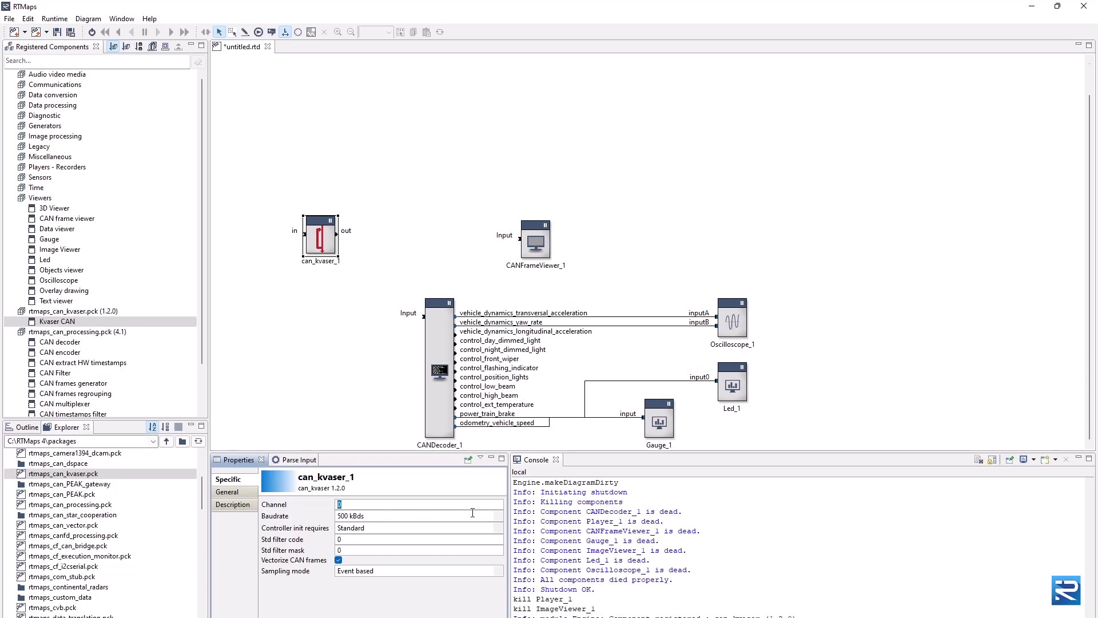
{"action": "left_click", "coordinate": [499, 517]}
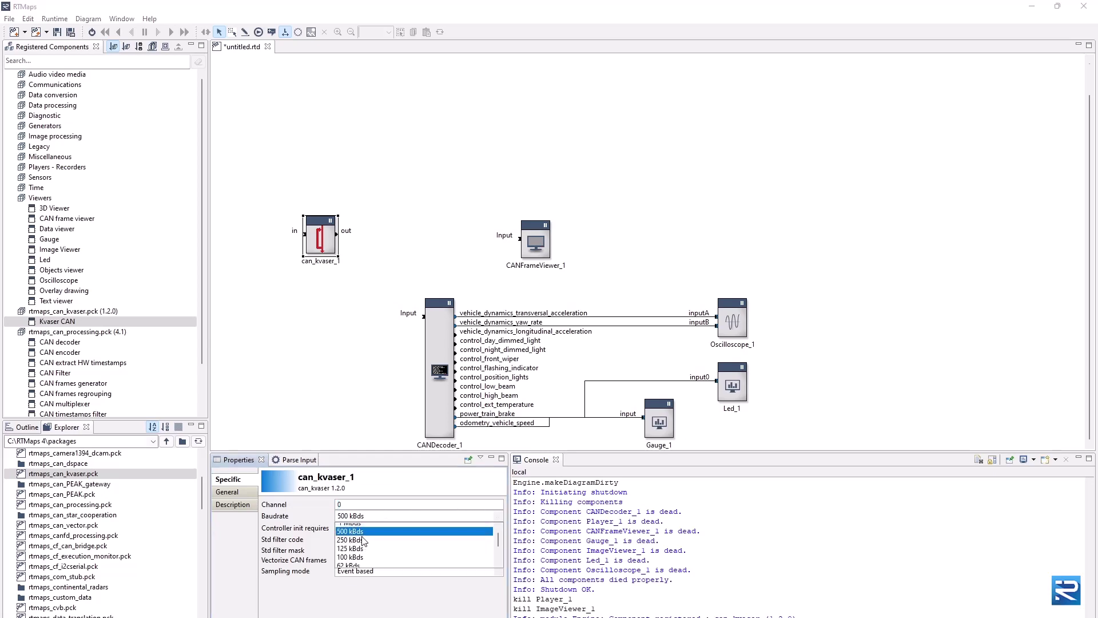
{"action": "left_click", "coordinate": [362, 537]}
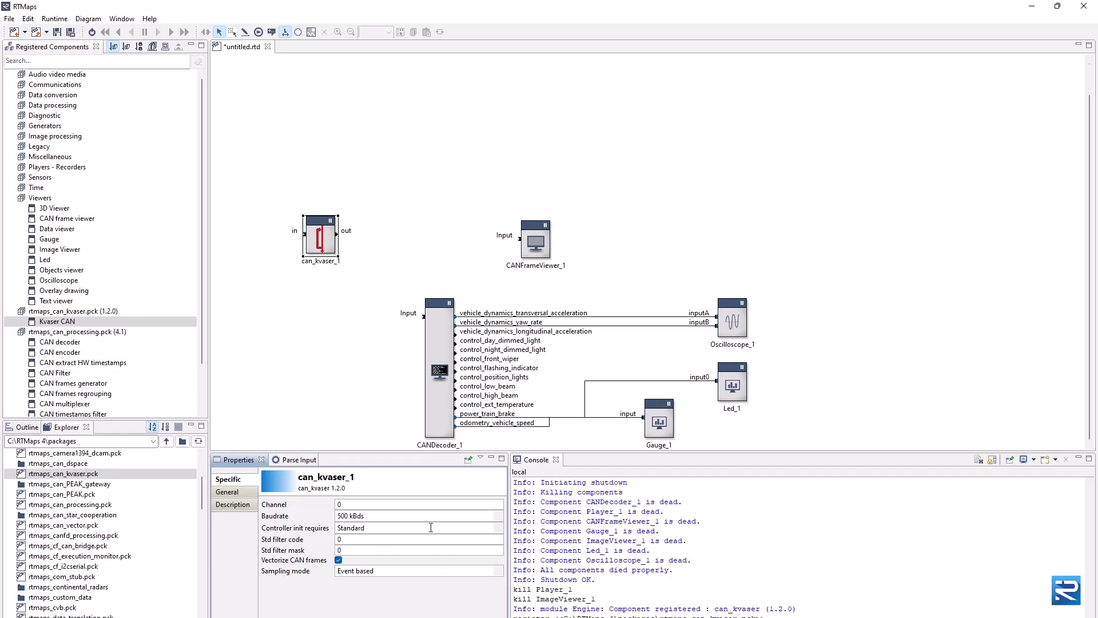
{"action": "left_click", "coordinate": [502, 533]}
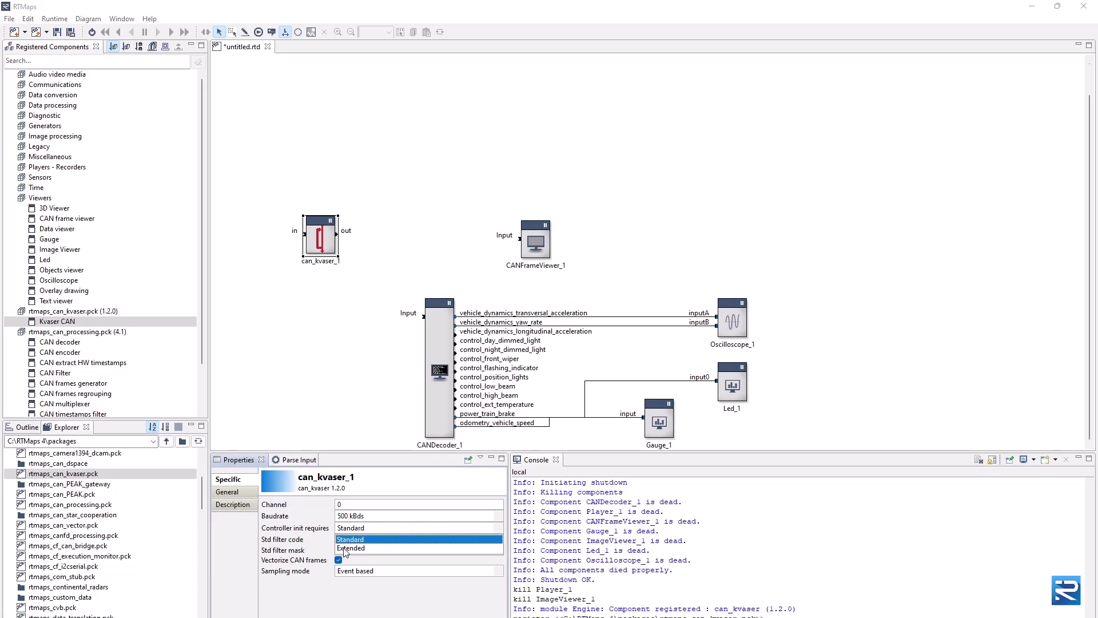
{"action": "left_click", "coordinate": [344, 548]}
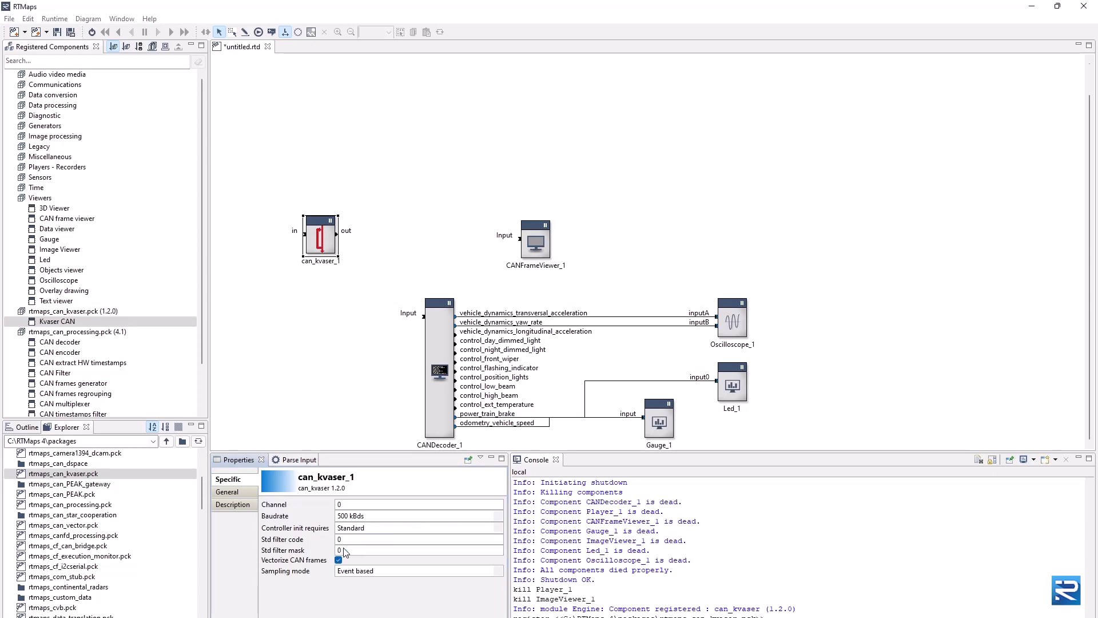
{"action": "left_click", "coordinate": [338, 559]}
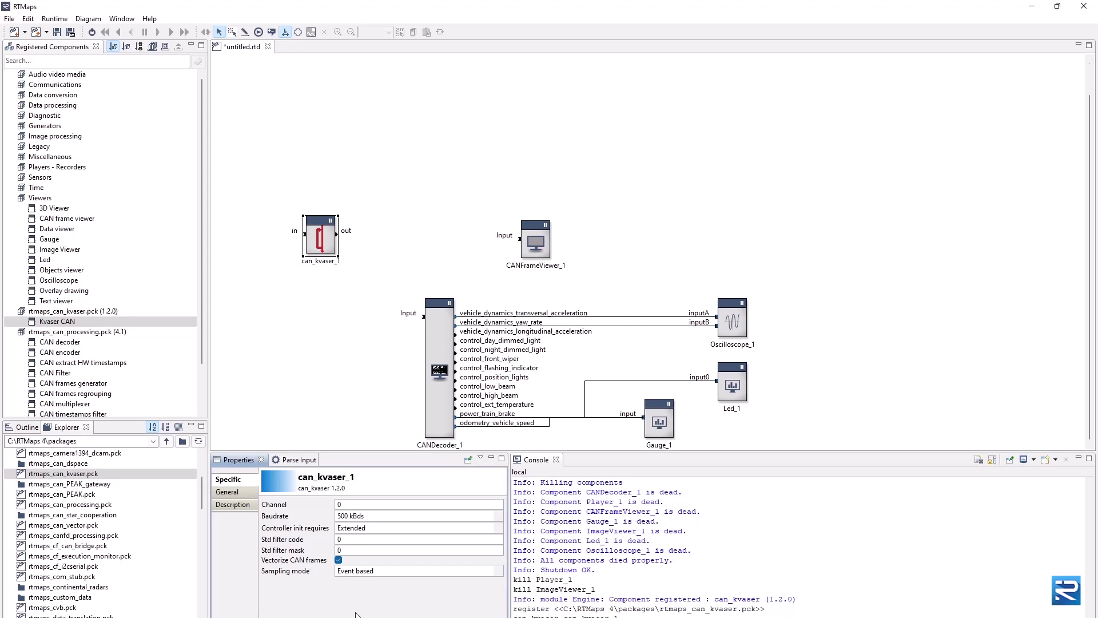
Step: Wire can_kvaser_1 into CANDecoder_1 and CANFrameViewer_1, shift the diagram right, and place a second Kvaser block
{"action": "left_click_drag", "start_coordinate": [316, 252], "coordinate": [449, 328]}
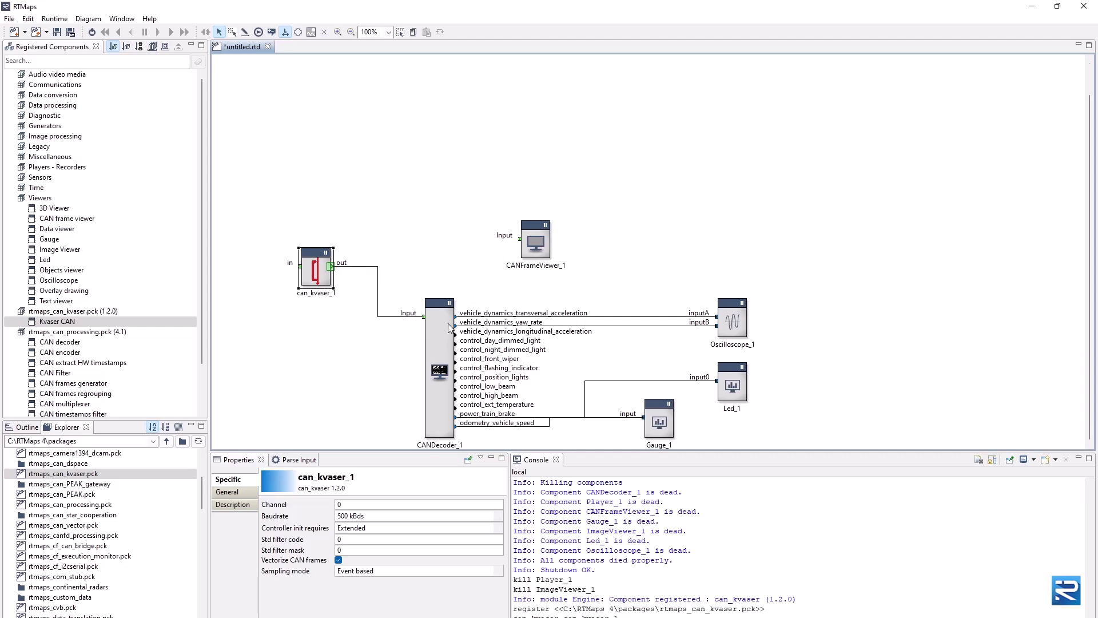
{"action": "left_click_drag", "start_coordinate": [330, 266], "coordinate": [529, 251]}
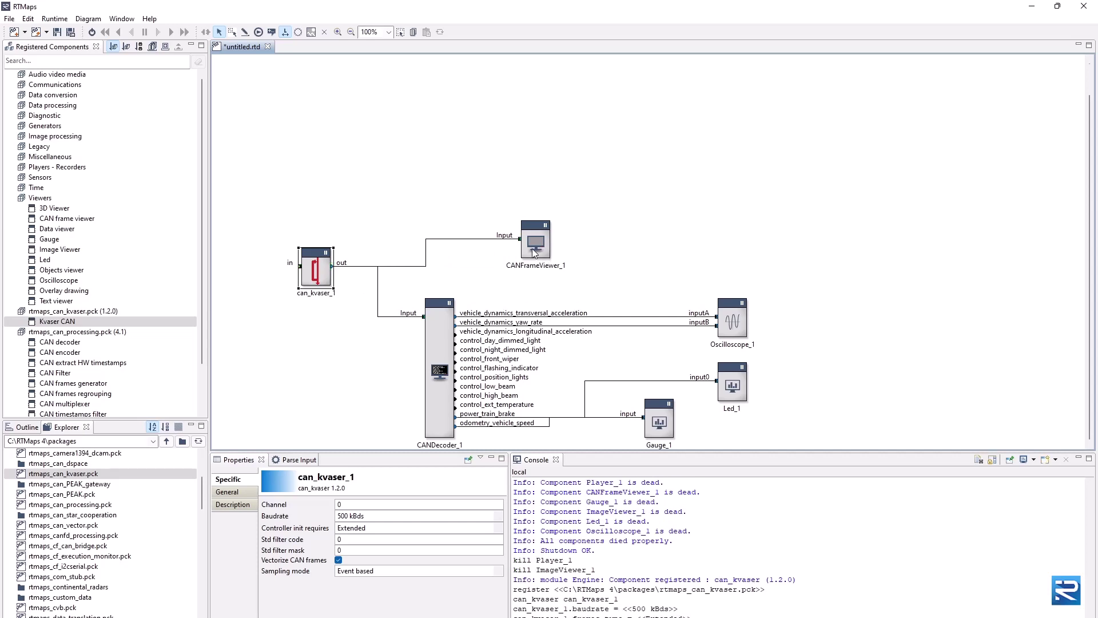
{"action": "left_click_drag", "start_coordinate": [263, 182], "coordinate": [807, 480]}
{"action": "left_click_drag", "start_coordinate": [439, 425], "coordinate": [750, 337]}
{"action": "left_click", "coordinate": [774, 416]}
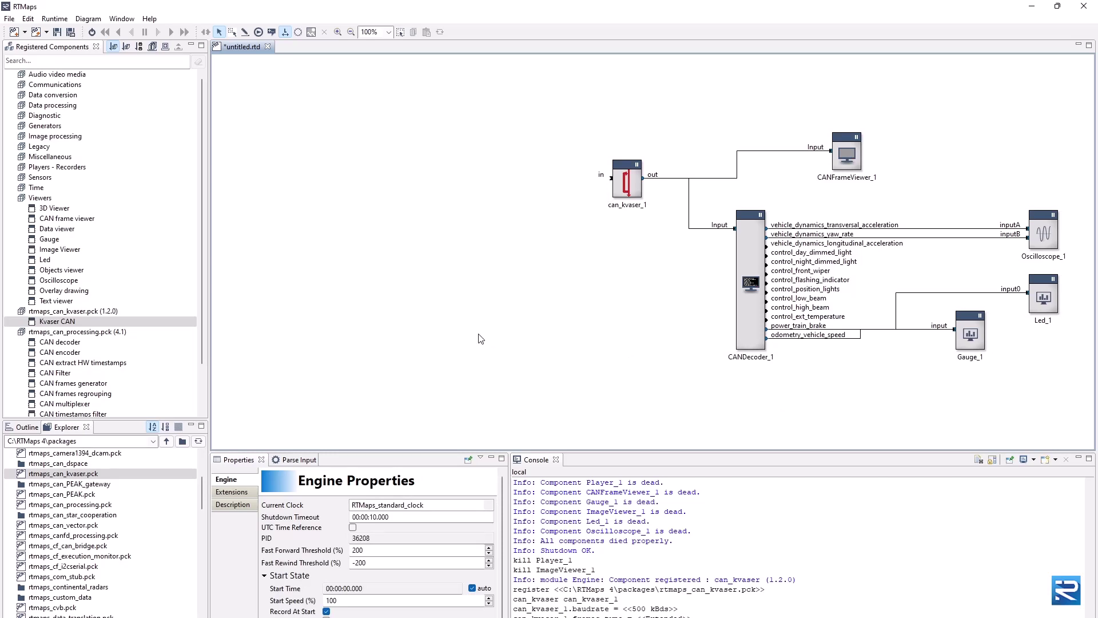
{"action": "left_click_drag", "start_coordinate": [57, 322], "coordinate": [589, 286]}
Step: Set can_kvaser_2's Controller init requires option to Extended, matching can_kvaser_1
{"action": "left_click", "coordinate": [591, 281]}
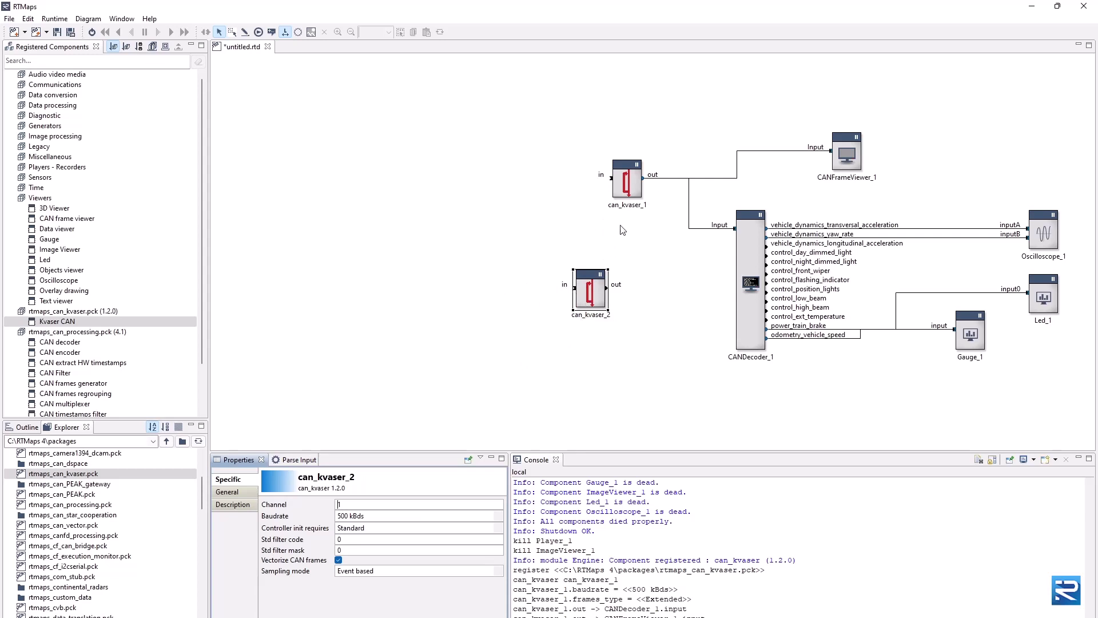
{"action": "left_click", "coordinate": [627, 197]}
{"action": "left_click", "coordinate": [584, 304]}
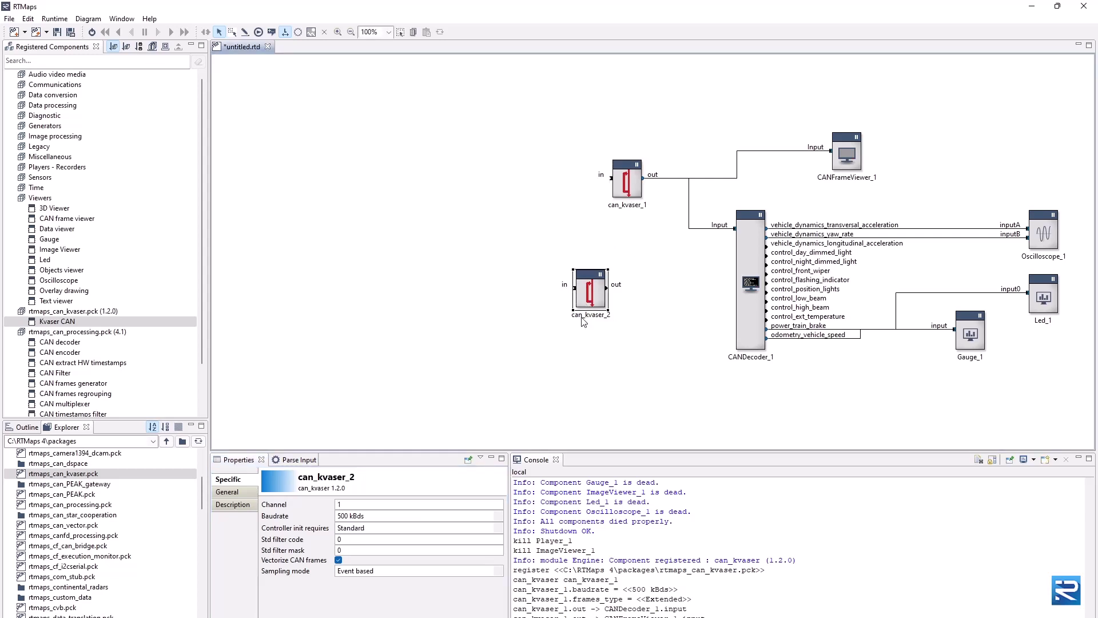
{"action": "left_click", "coordinate": [500, 527]}
{"action": "left_click", "coordinate": [360, 548]}
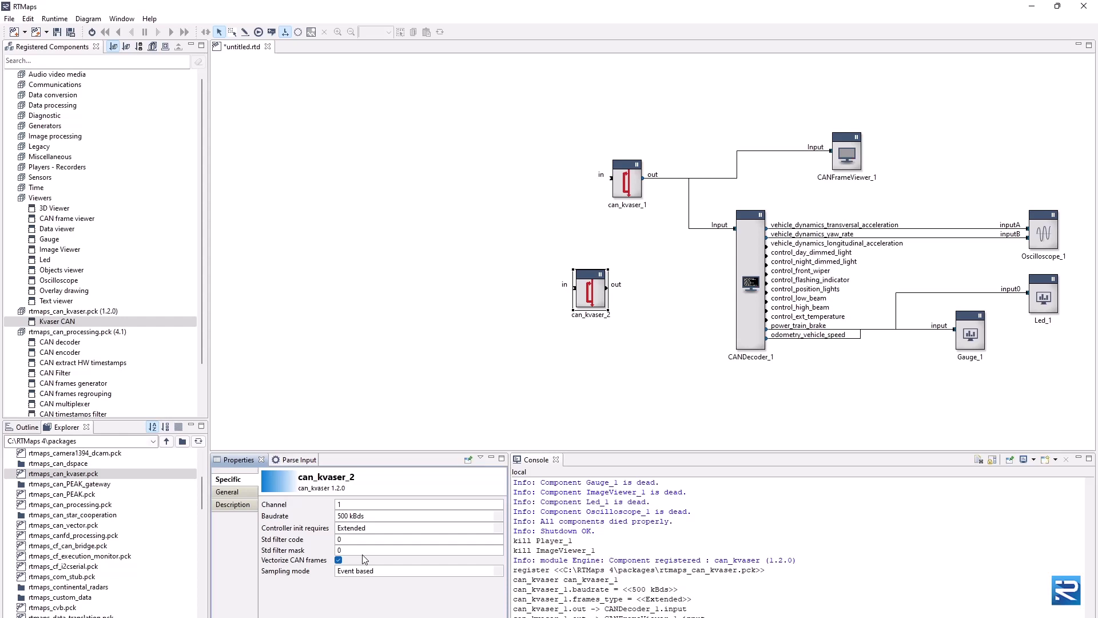
{"action": "left_click", "coordinate": [469, 338]}
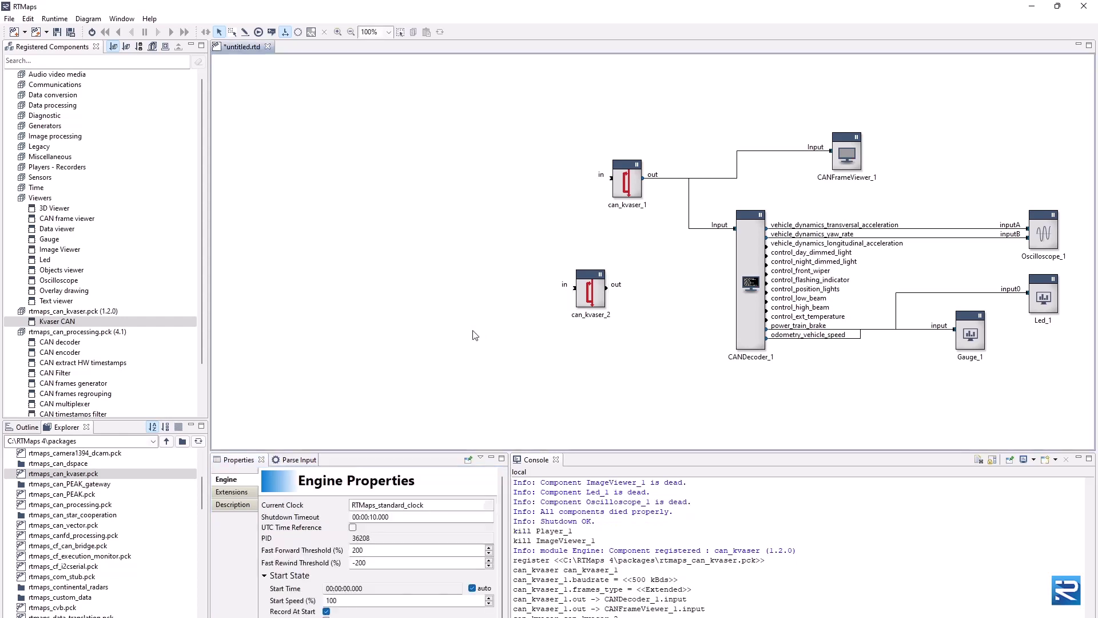
{"action": "left_click_drag", "start_coordinate": [574, 291], "coordinate": [458, 288]}
{"action": "left_click_drag", "start_coordinate": [458, 289], "coordinate": [453, 300]}
Step: Add CANEncoder_1, wire its CAN frames output to can_kvaser_2, and load demo_car.dbc as its database
{"action": "scroll", "coordinate": [84, 391], "scroll_direction": "down", "scroll_amount": 2}
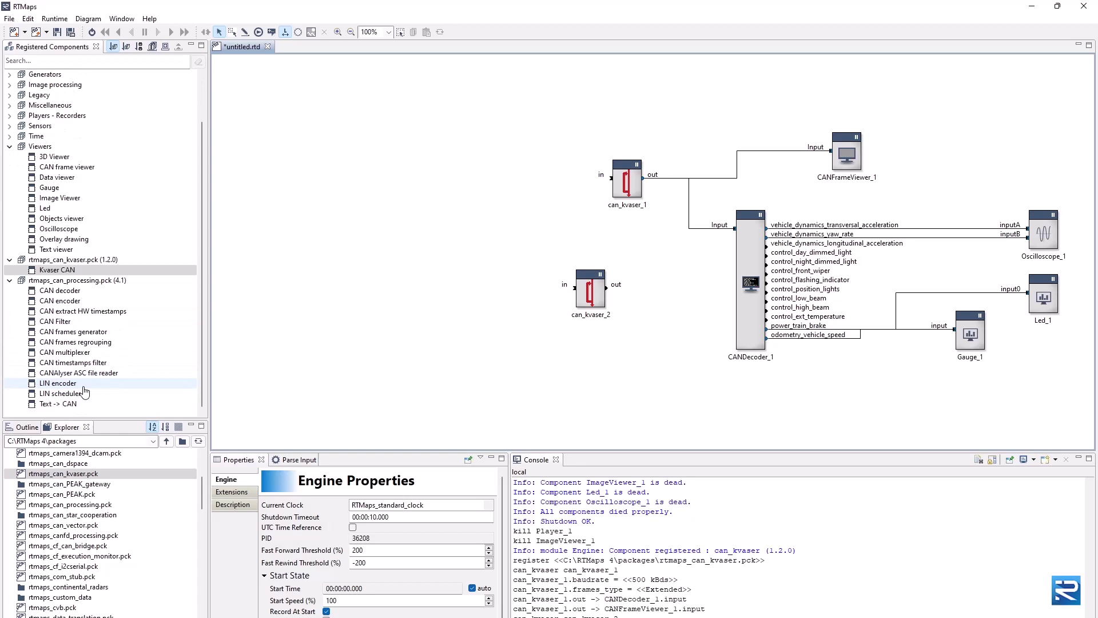
{"action": "left_click", "coordinate": [54, 302]}
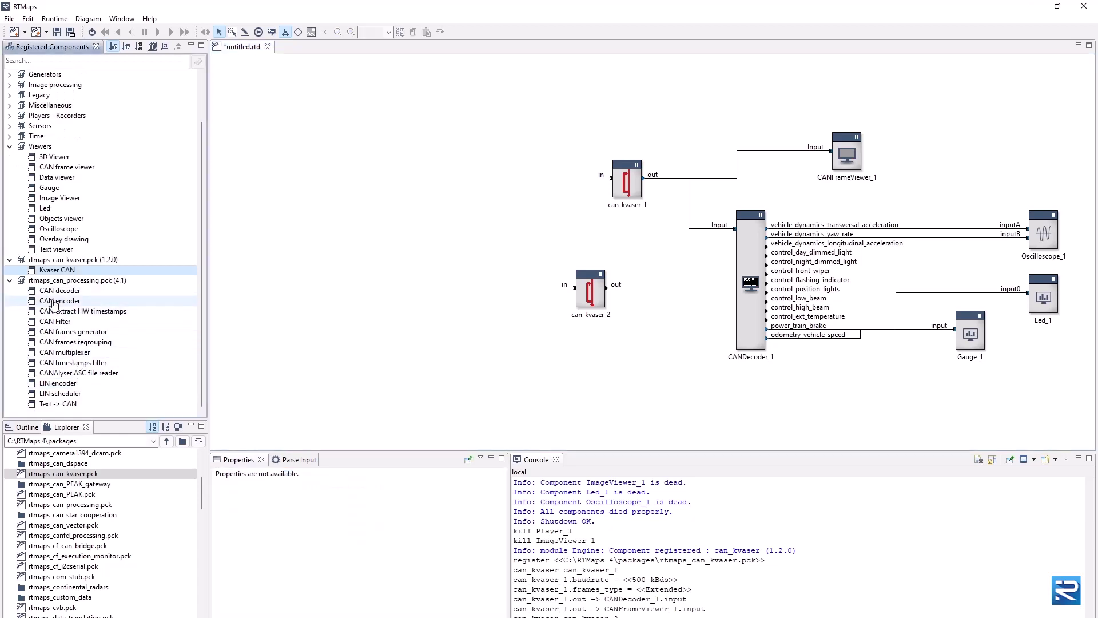
{"action": "left_click_drag", "start_coordinate": [53, 302], "coordinate": [456, 308]}
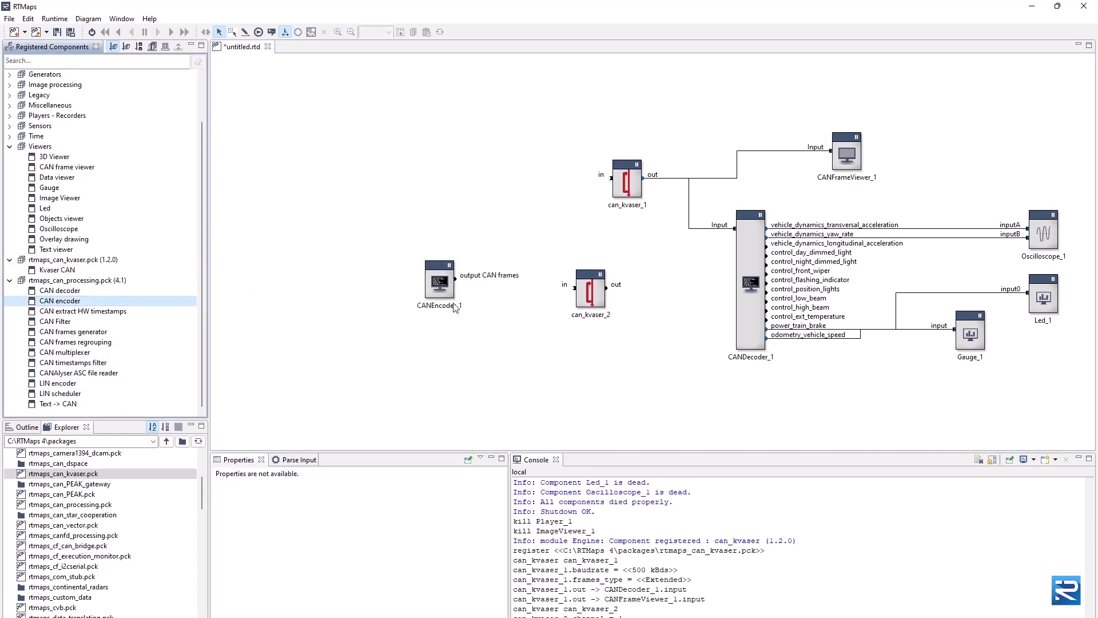
{"action": "left_click", "coordinate": [437, 292]}
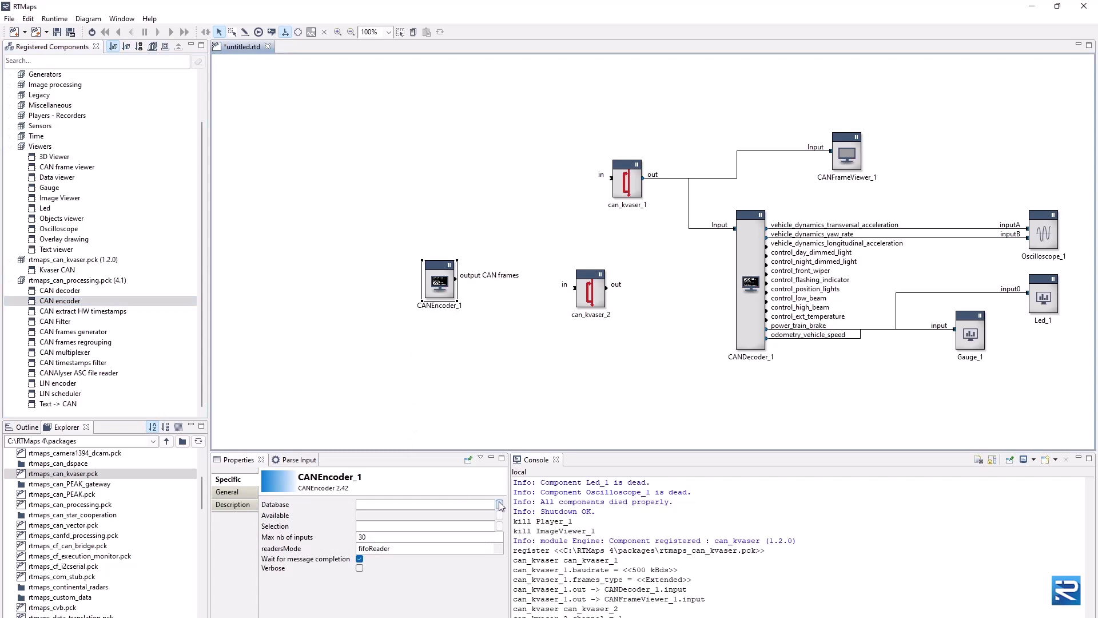
{"action": "left_click_drag", "start_coordinate": [457, 280], "coordinate": [575, 289]}
{"action": "left_click", "coordinate": [500, 505]}
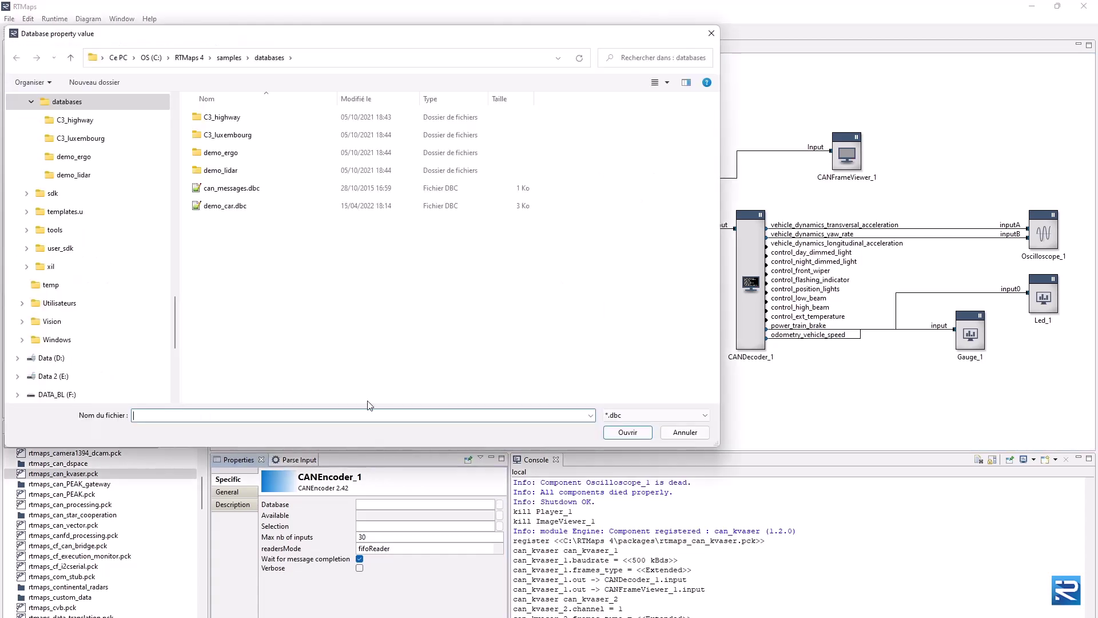
{"action": "double_click", "coordinate": [245, 211]}
Step: Shift CANEncoder_1 and can_kvaser_2 slightly to the right
{"action": "scroll", "coordinate": [516, 369], "scroll_direction": "down", "scroll_amount": 3}
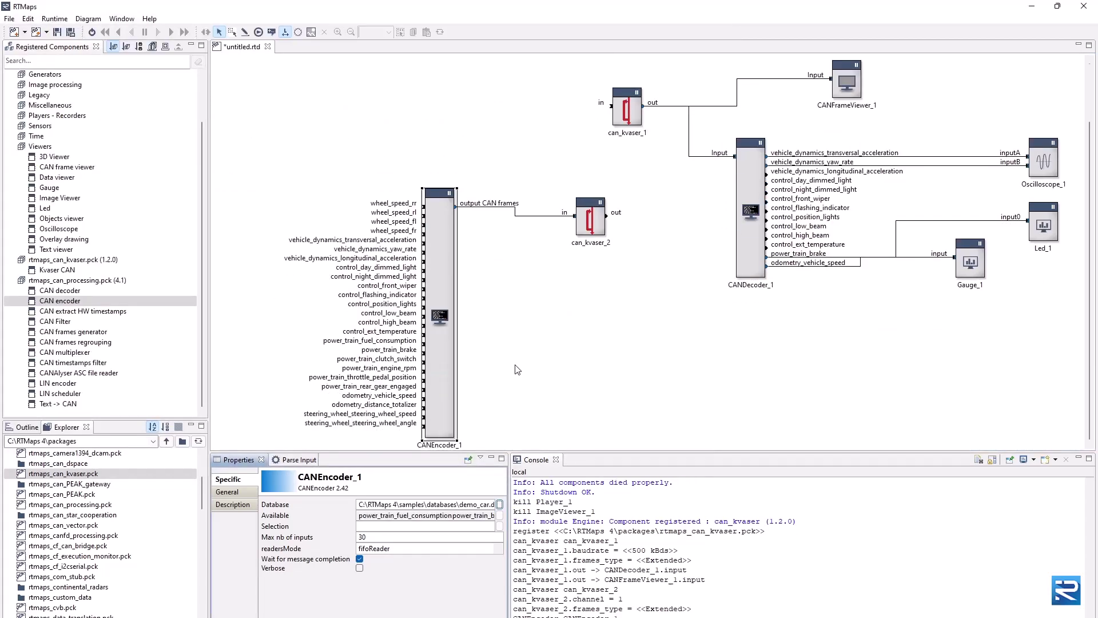
{"action": "left_click_drag", "start_coordinate": [454, 338], "coordinate": [475, 336]}
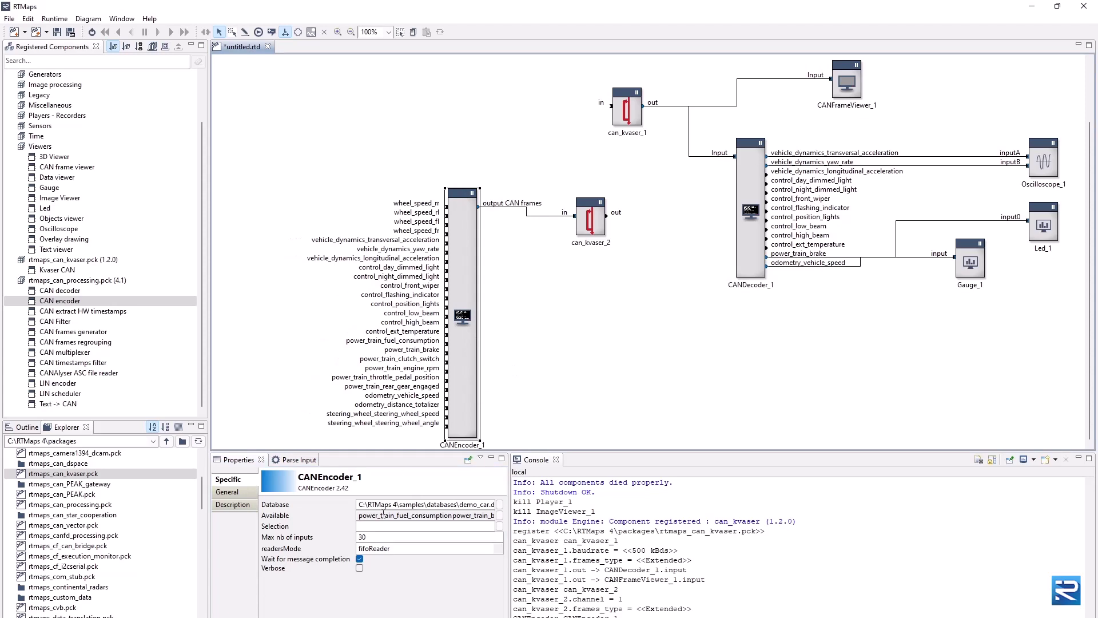
{"action": "left_click_drag", "start_coordinate": [345, 133], "coordinate": [688, 472]}
{"action": "left_click_drag", "start_coordinate": [469, 417], "coordinate": [505, 411]}
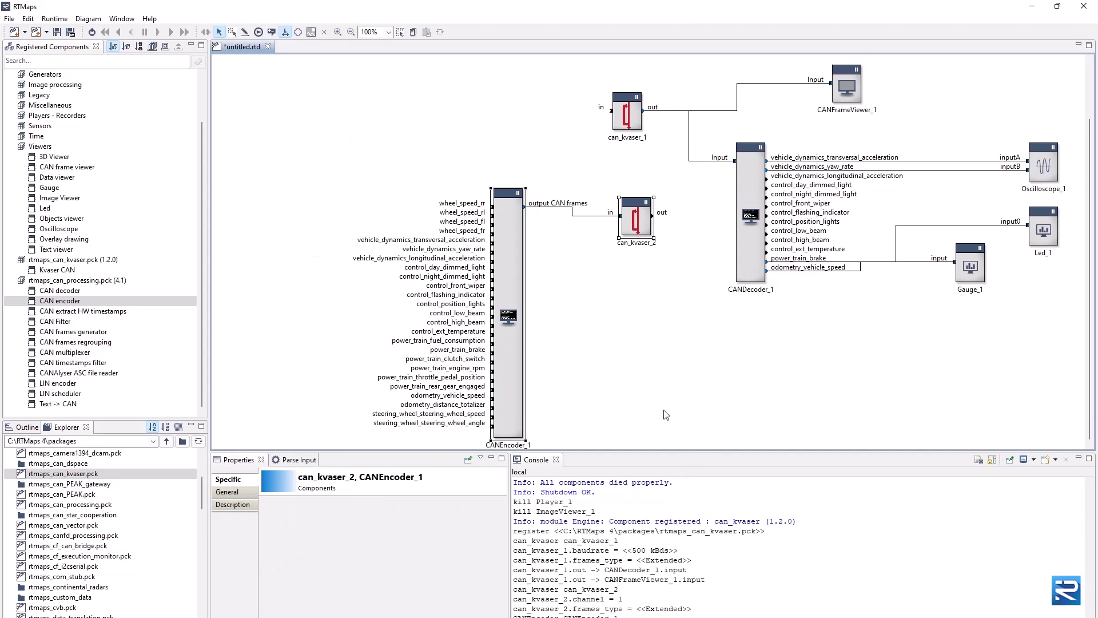
{"action": "left_click", "coordinate": [597, 386]}
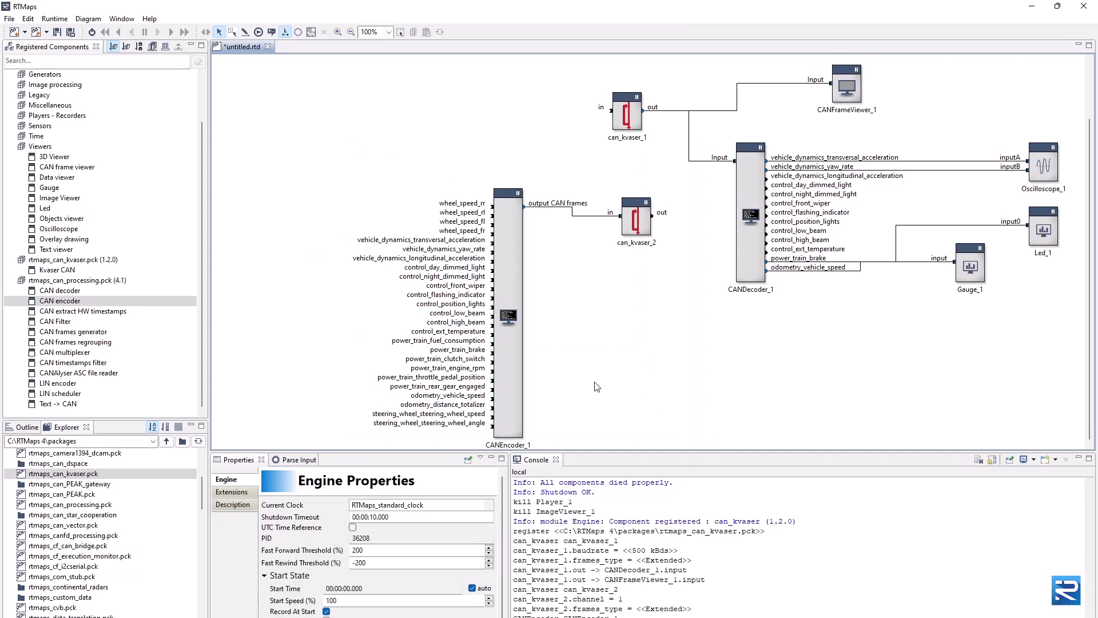
Step: Place a Potentiometer block from the Generators category onto the diagram
{"action": "left_click", "coordinate": [9, 147]}
{"action": "left_click", "coordinate": [8, 126]}
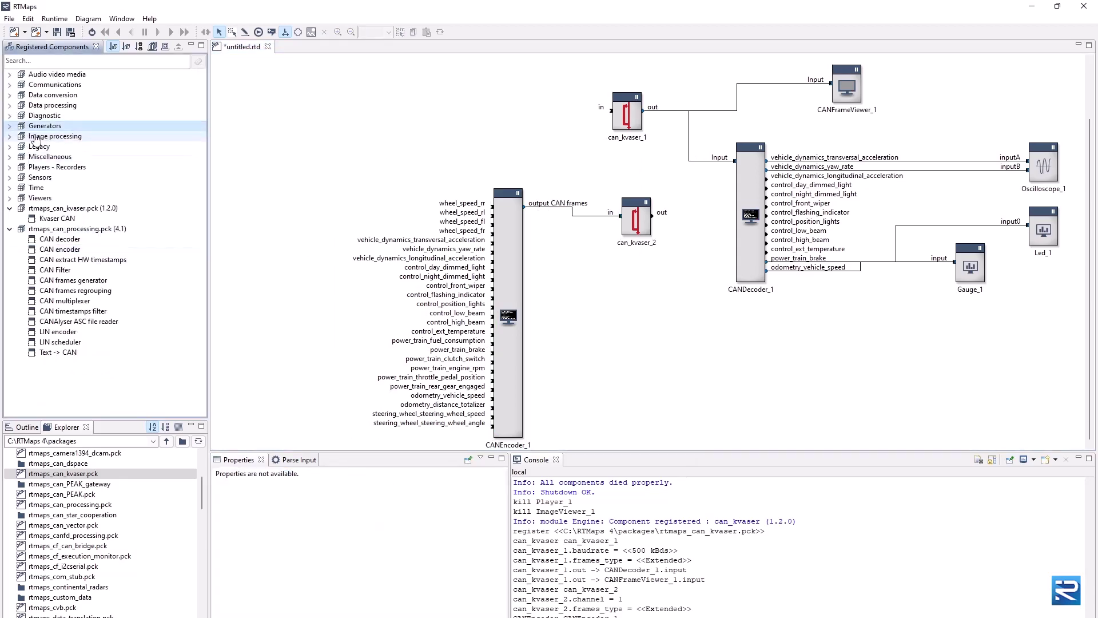
{"action": "left_click", "coordinate": [10, 125]}
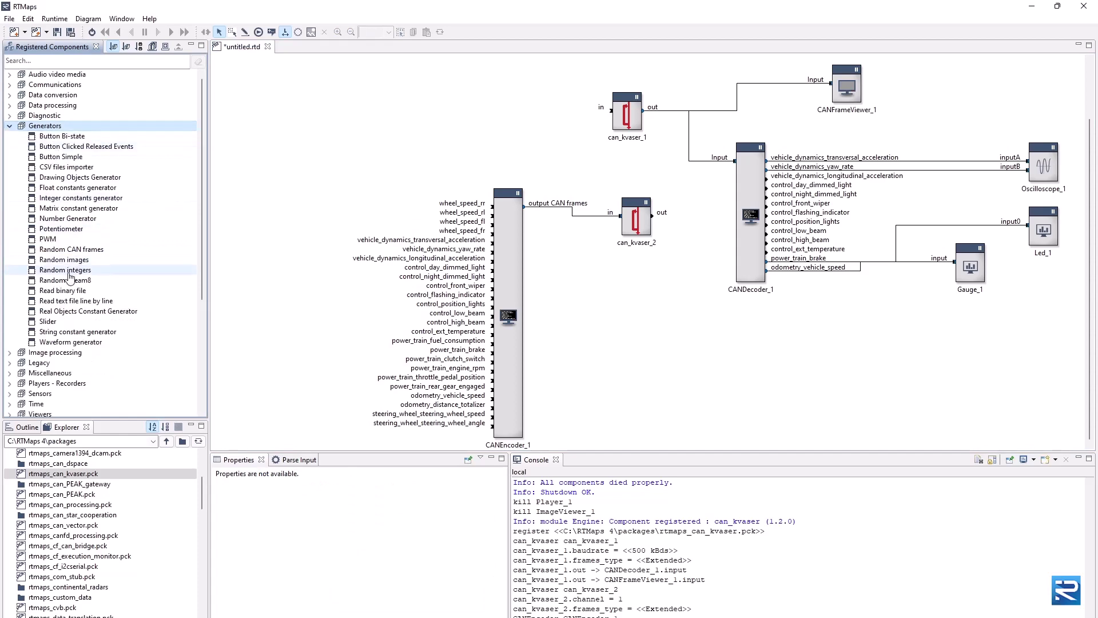
{"action": "left_click_drag", "start_coordinate": [60, 234], "coordinate": [281, 192]}
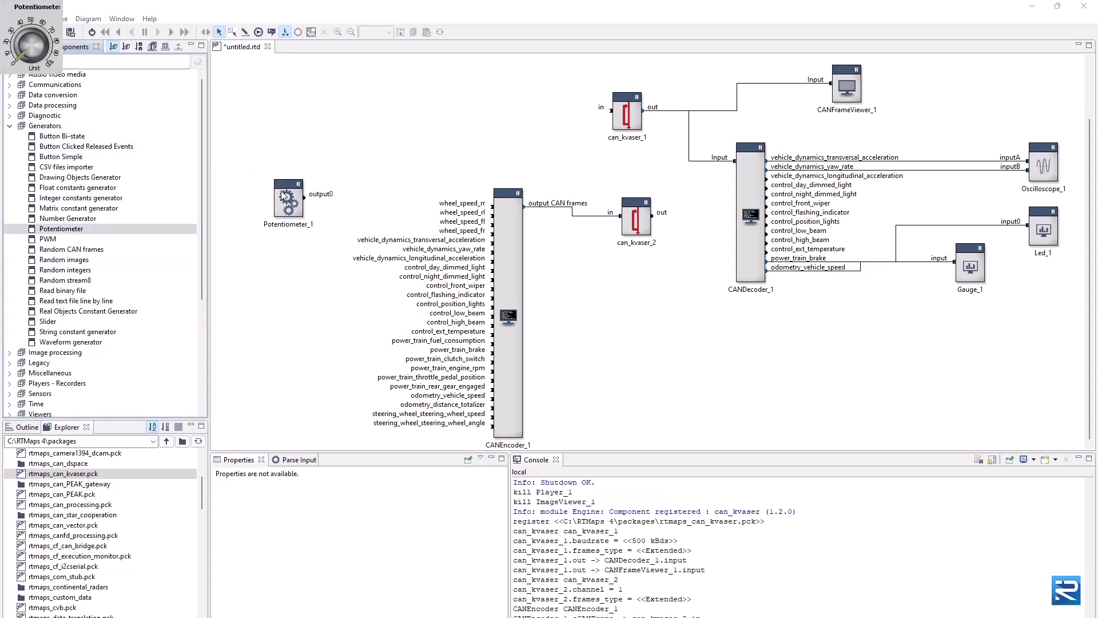
Step: Give Potentiometer_1 three widgets and set behaviour0 to Periodic
{"action": "left_click", "coordinate": [354, 532]}
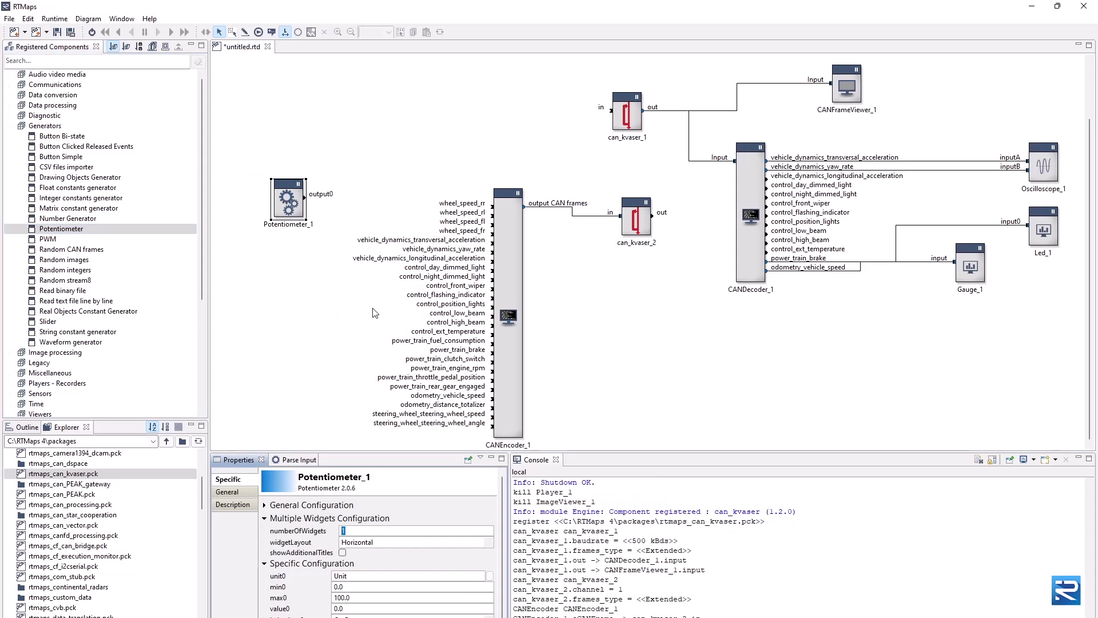
{"action": "type", "text": "3"}
{"action": "key", "text": "Return"}
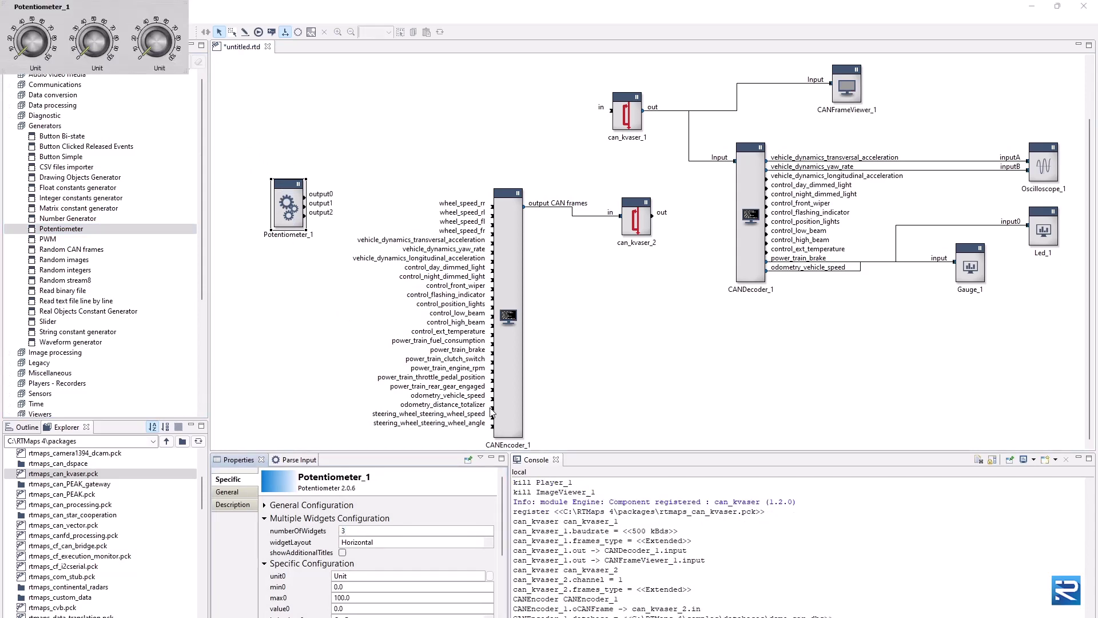
{"action": "scroll", "coordinate": [503, 579], "scroll_direction": "down", "scroll_amount": 2}
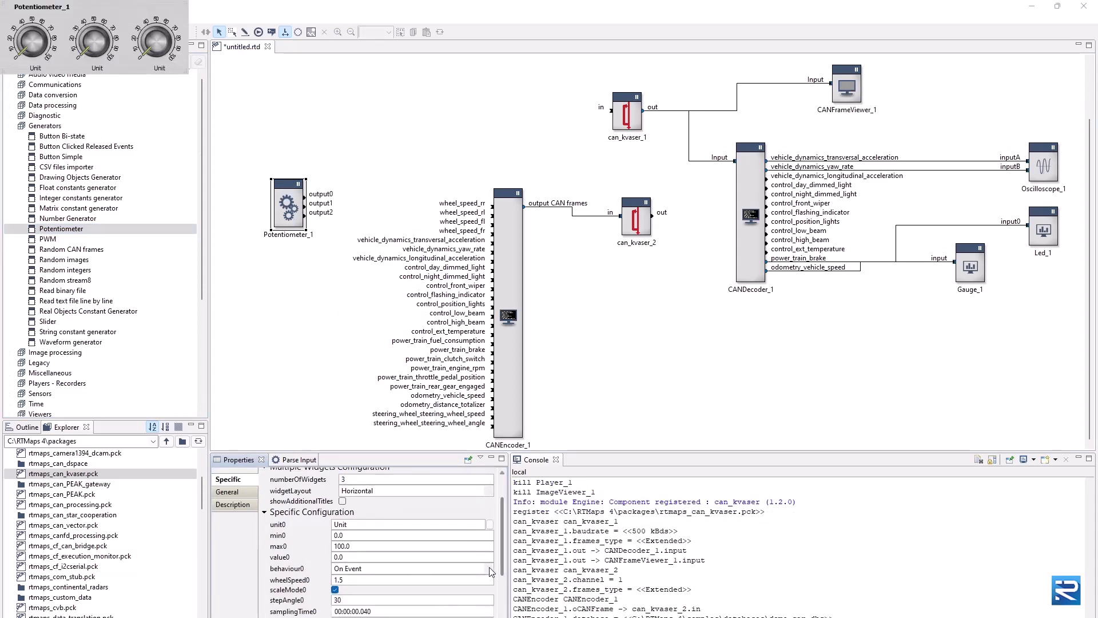
{"action": "left_click", "coordinate": [491, 579]}
{"action": "left_click", "coordinate": [382, 590]}
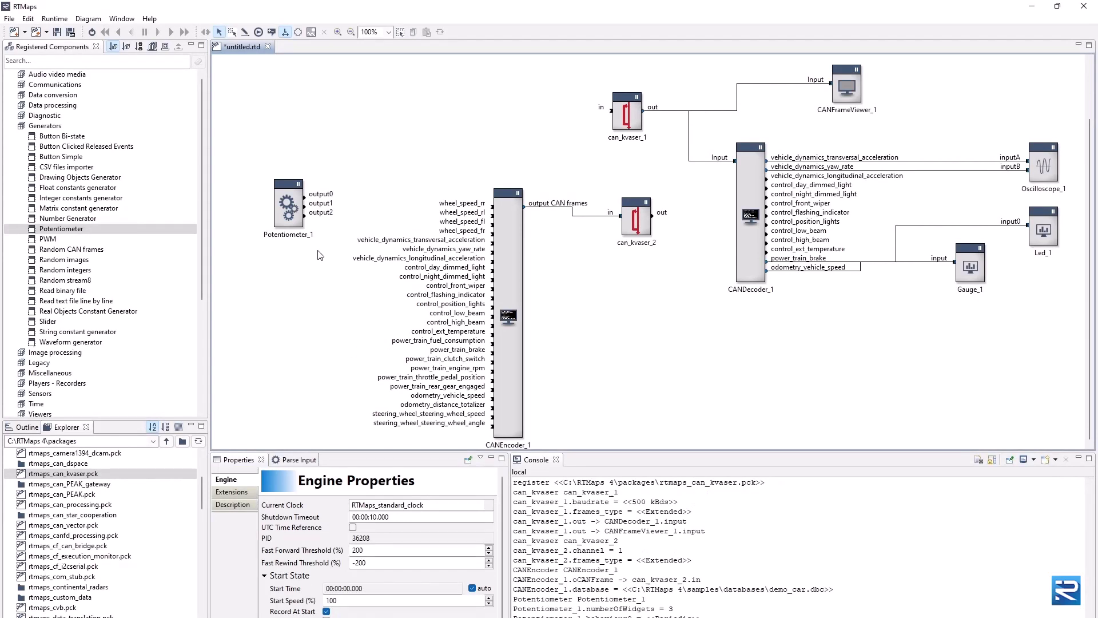
{"action": "left_click_drag", "start_coordinate": [304, 198], "coordinate": [495, 321]}
{"action": "left_click", "coordinate": [304, 194]}
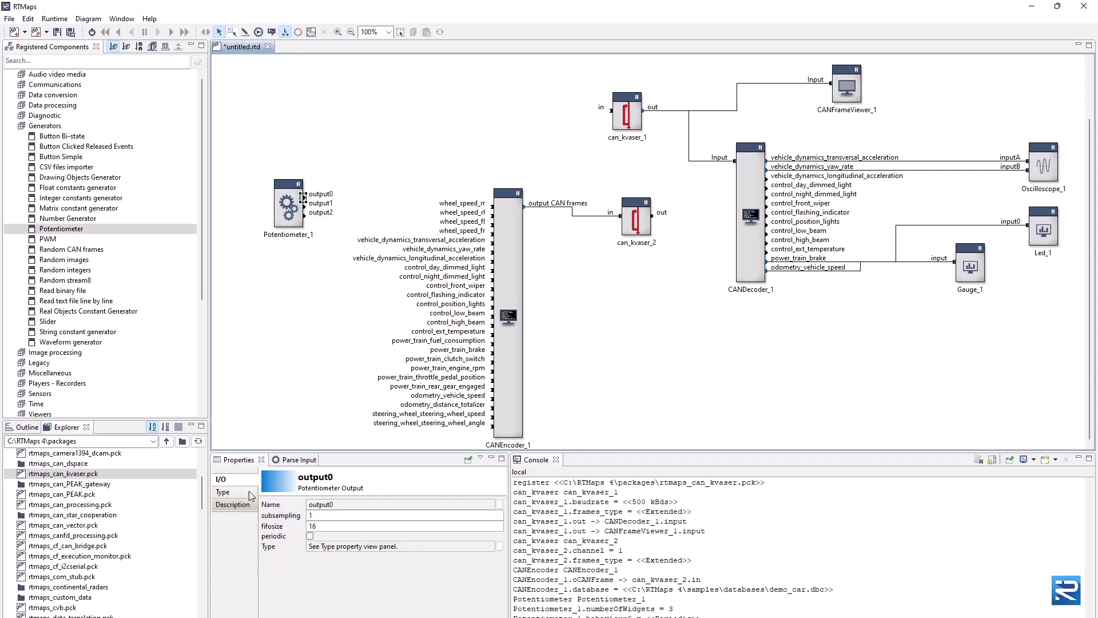
{"action": "left_click", "coordinate": [243, 495]}
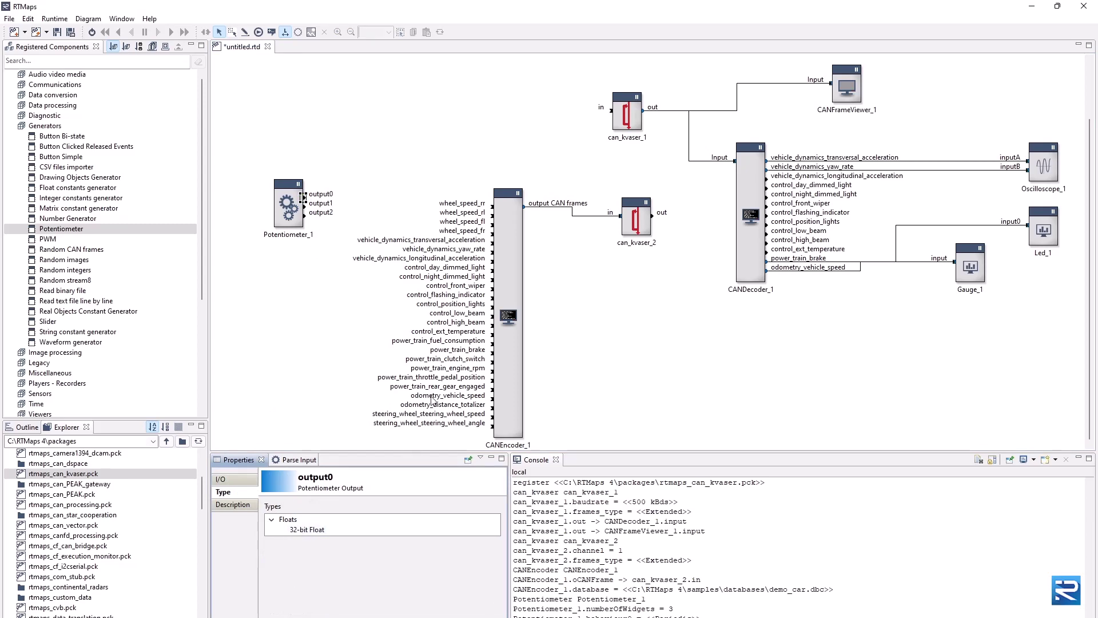
{"action": "left_click", "coordinate": [493, 399]}
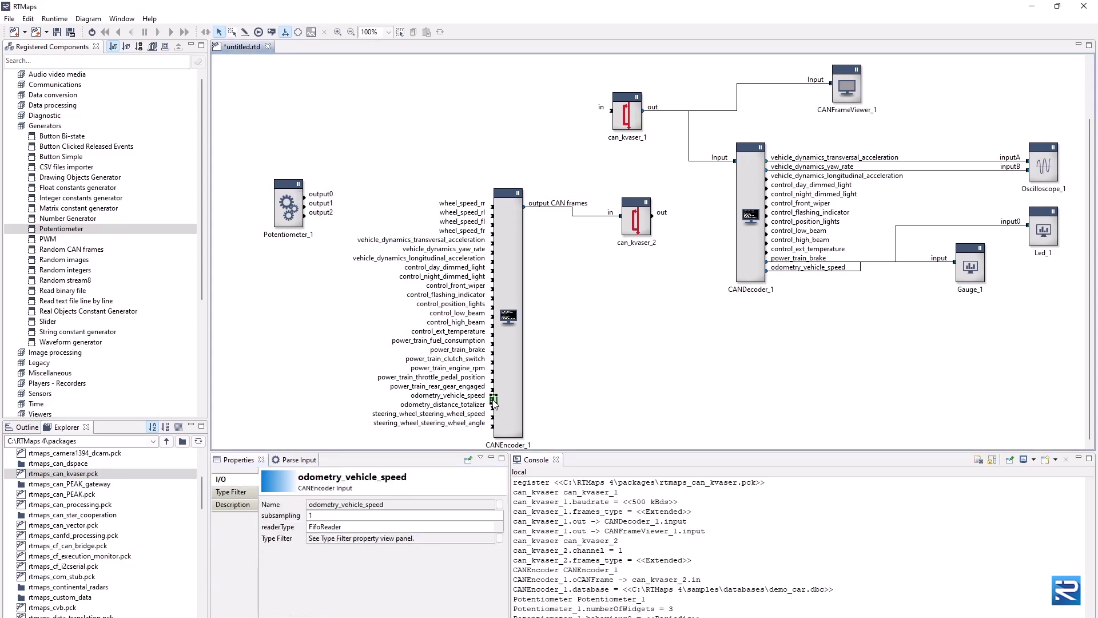
{"action": "left_click", "coordinate": [247, 490]}
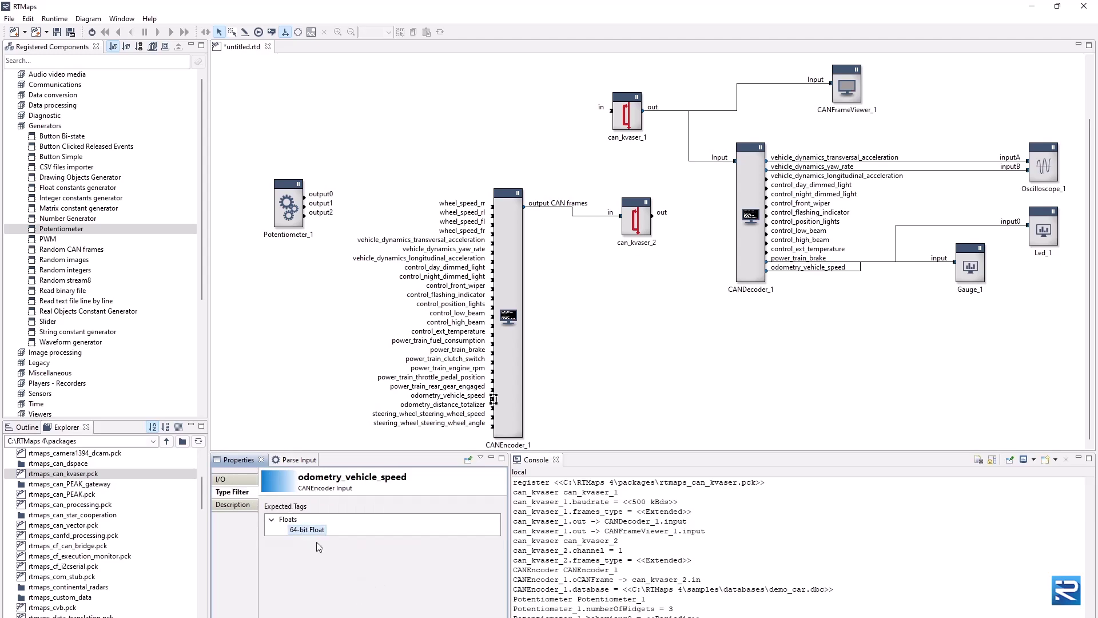
{"action": "left_click", "coordinate": [493, 252]}
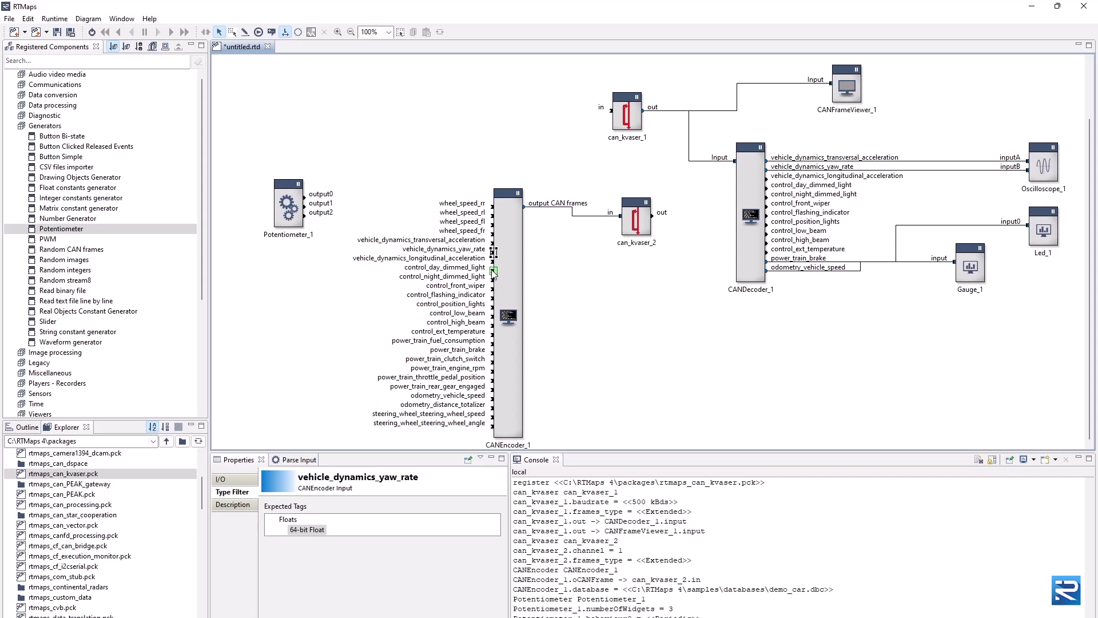
{"action": "left_click", "coordinate": [493, 241]}
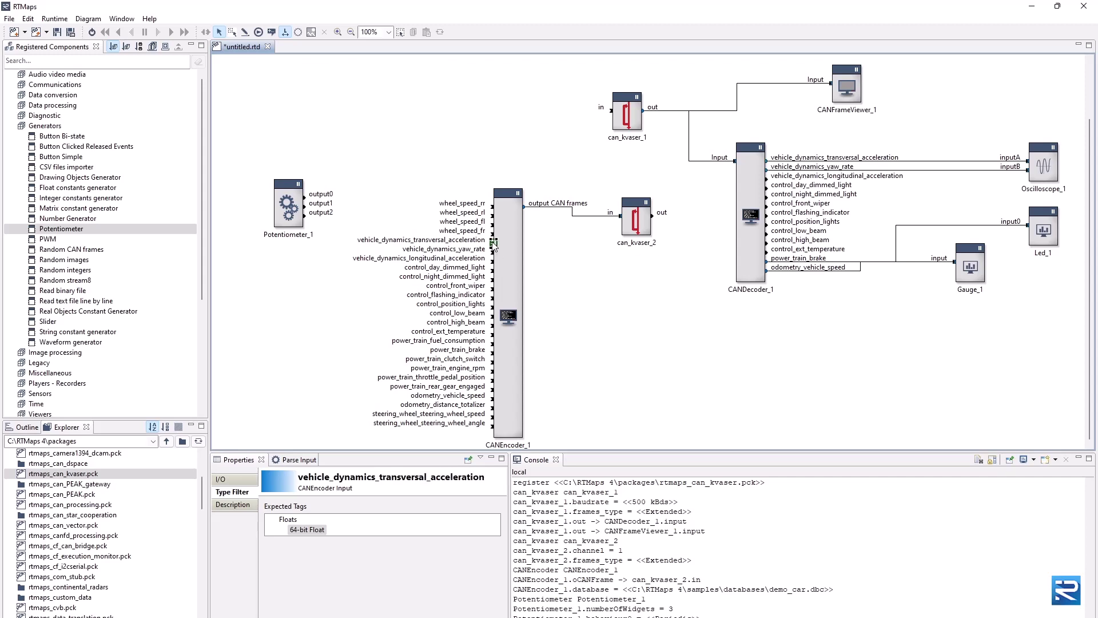
{"action": "left_click", "coordinate": [329, 306]}
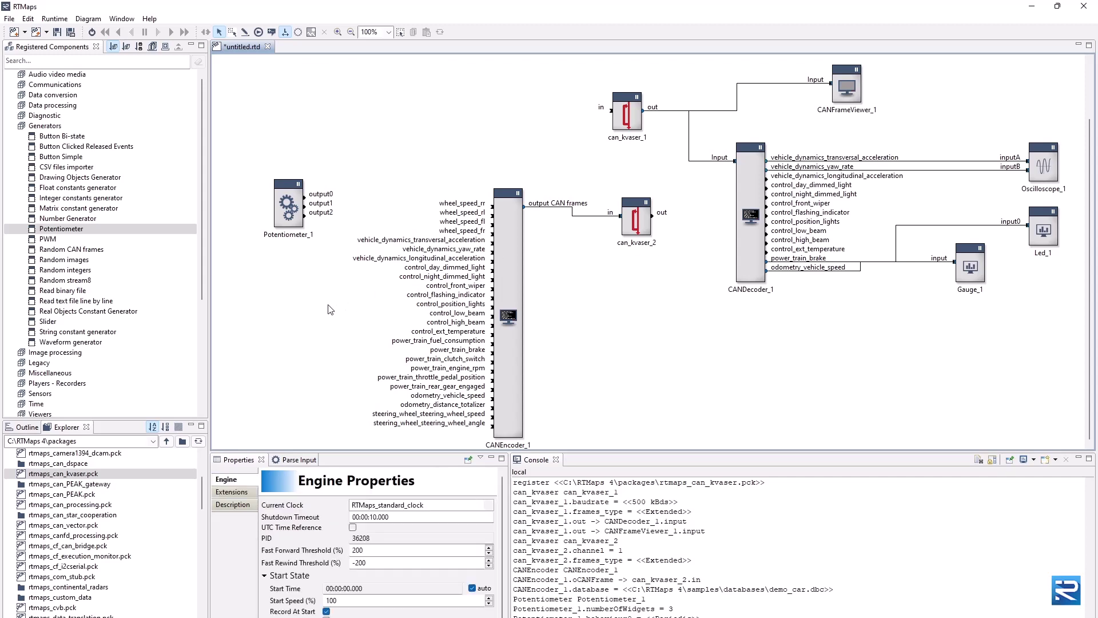
Step: Place three Numbers converter blocks and wire Potentiometer_1's outputs into them
{"action": "left_click", "coordinate": [9, 95]}
{"action": "left_click", "coordinate": [64, 136]}
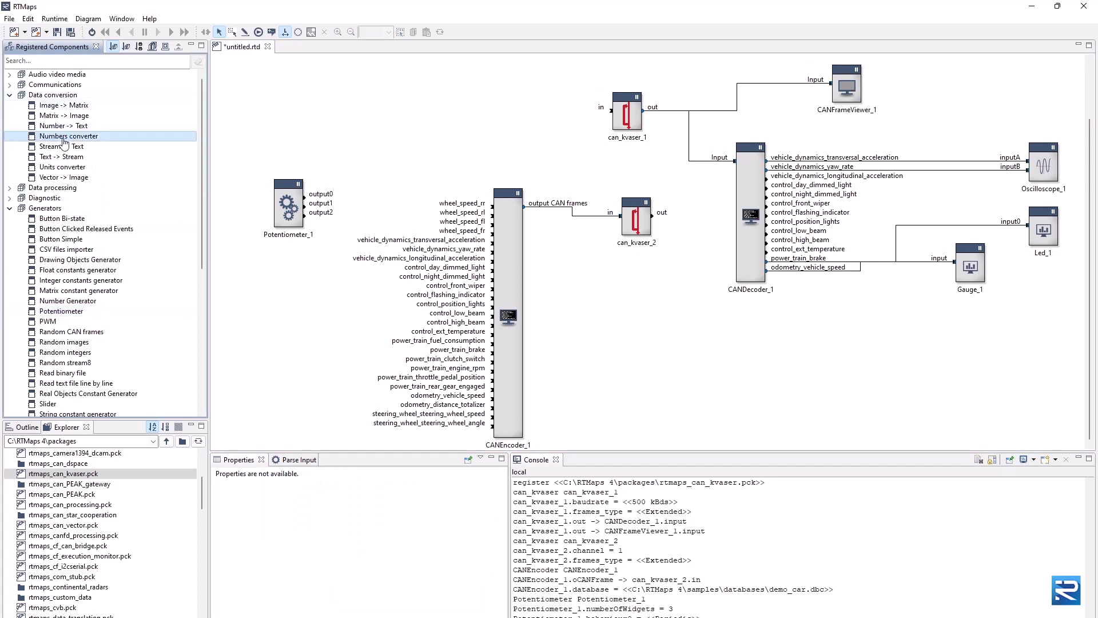
{"action": "left_click_drag", "start_coordinate": [64, 143], "coordinate": [308, 118]}
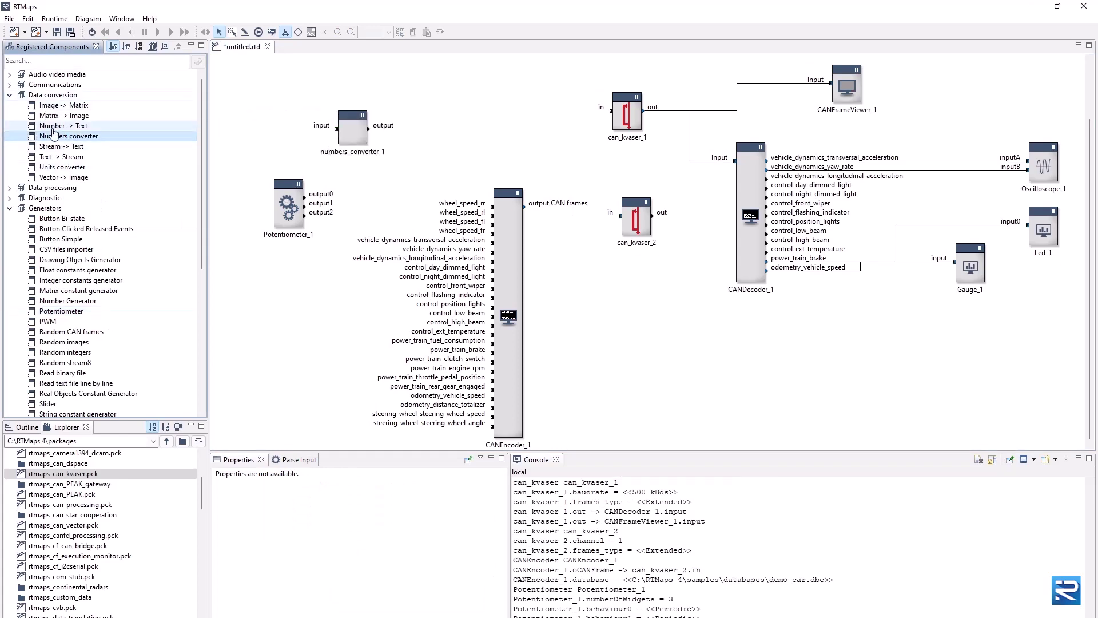
{"action": "left_click_drag", "start_coordinate": [354, 181], "coordinate": [354, 181]}
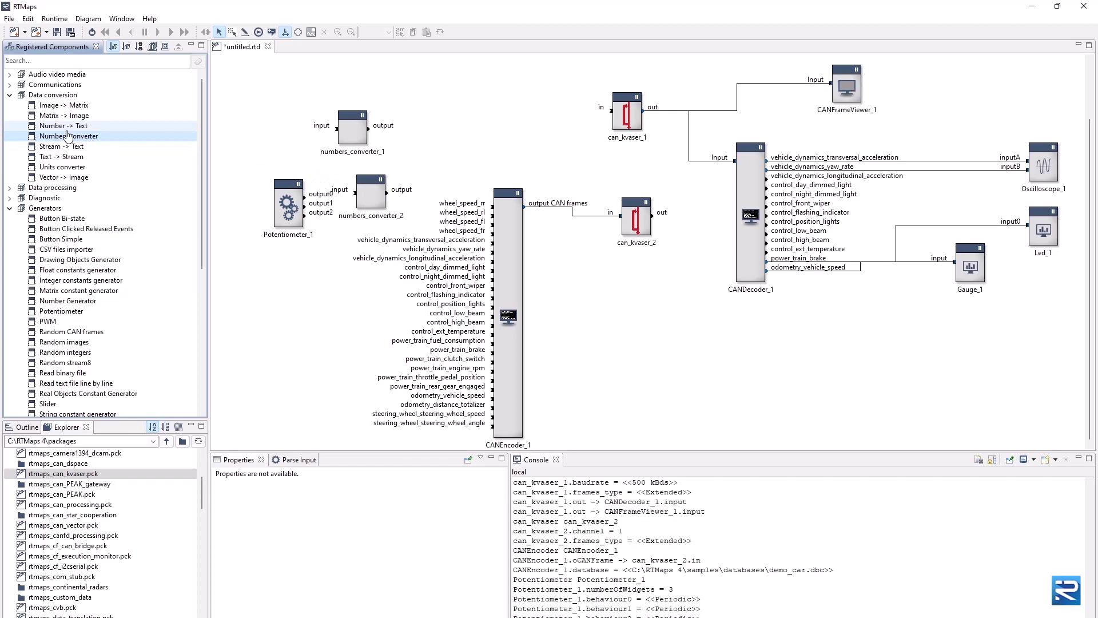
{"action": "left_click_drag", "start_coordinate": [64, 136], "coordinate": [309, 266]}
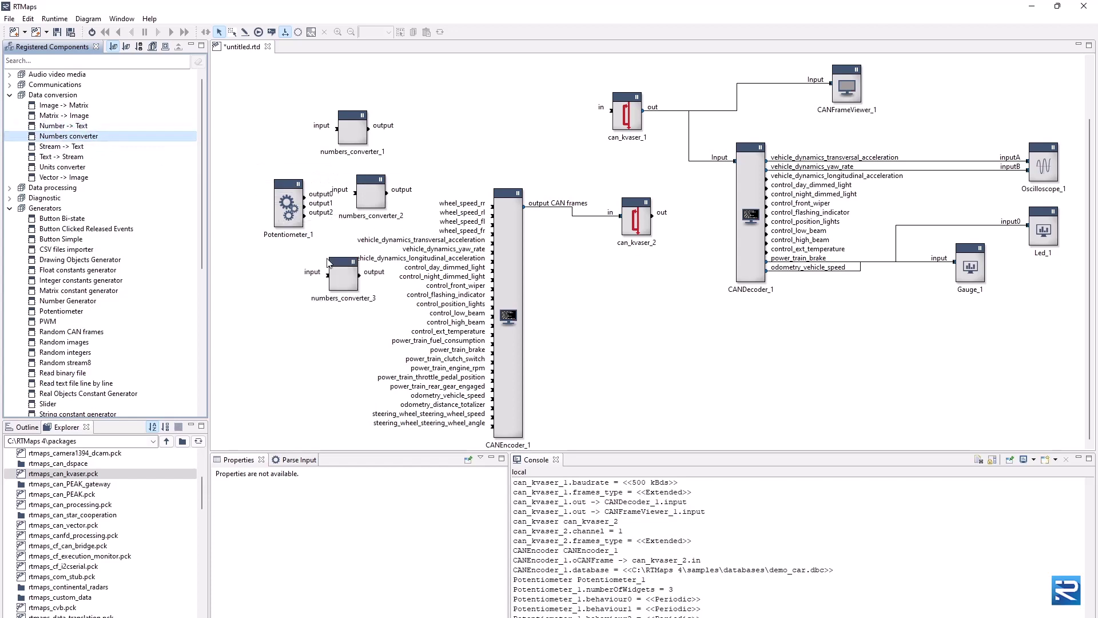
{"action": "left_click_drag", "start_coordinate": [305, 213], "coordinate": [327, 275]}
{"action": "left_click_drag", "start_coordinate": [305, 194], "coordinate": [356, 129]}
Step: Set the output data type of all three numbers converters to Float64
{"action": "left_click", "coordinate": [356, 130]}
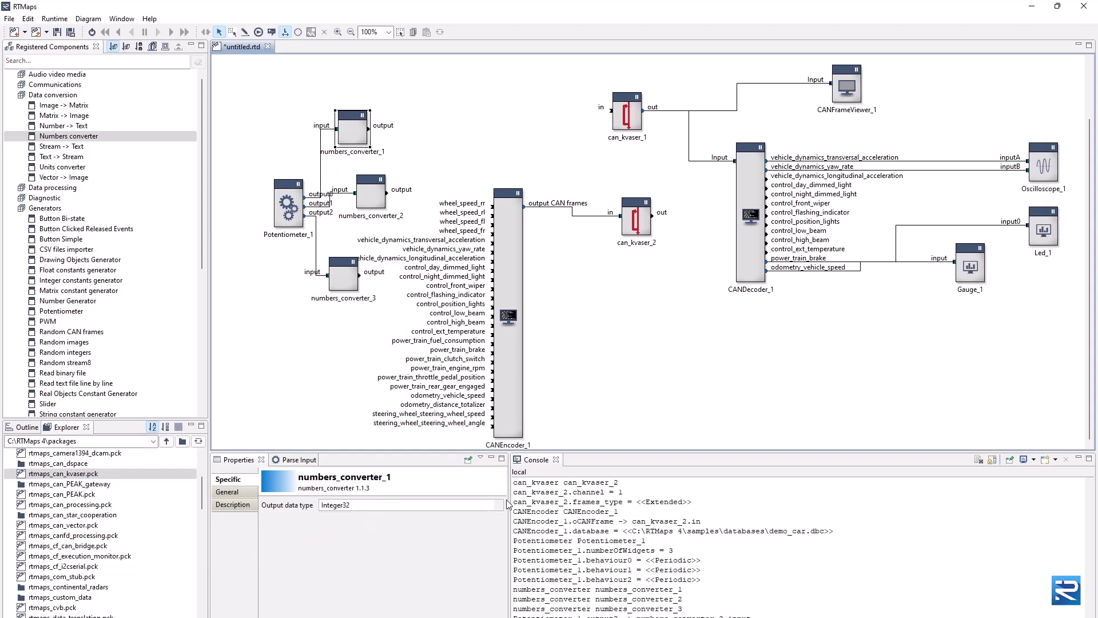
{"action": "left_click", "coordinate": [494, 505]}
{"action": "left_click", "coordinate": [334, 542]}
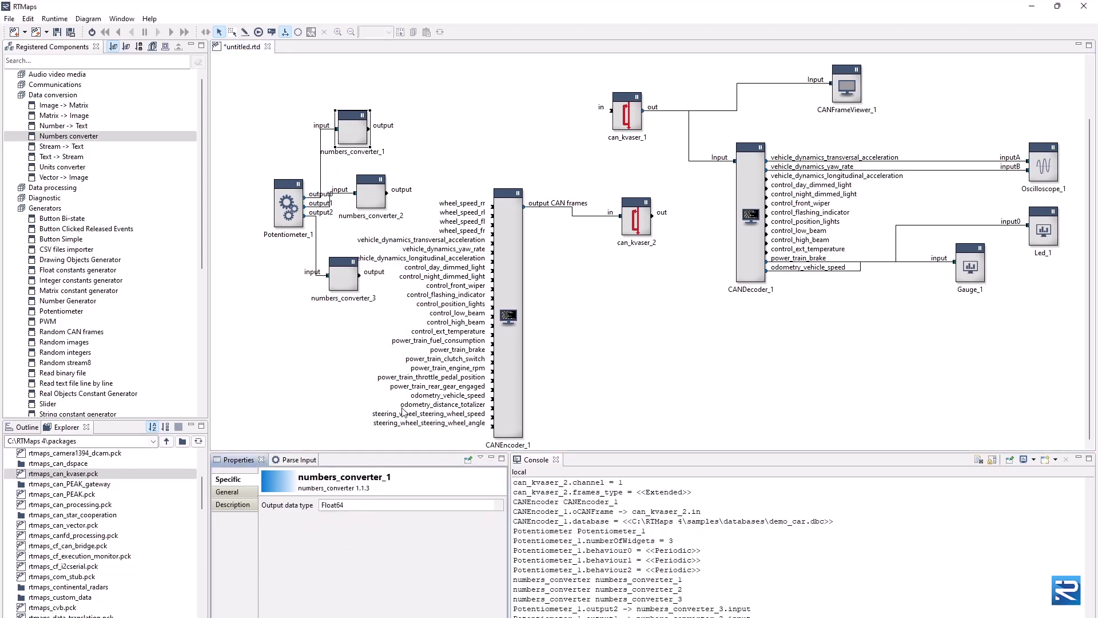
{"action": "left_click", "coordinate": [366, 208]}
{"action": "left_click", "coordinate": [345, 273], "text": "ctrl"}
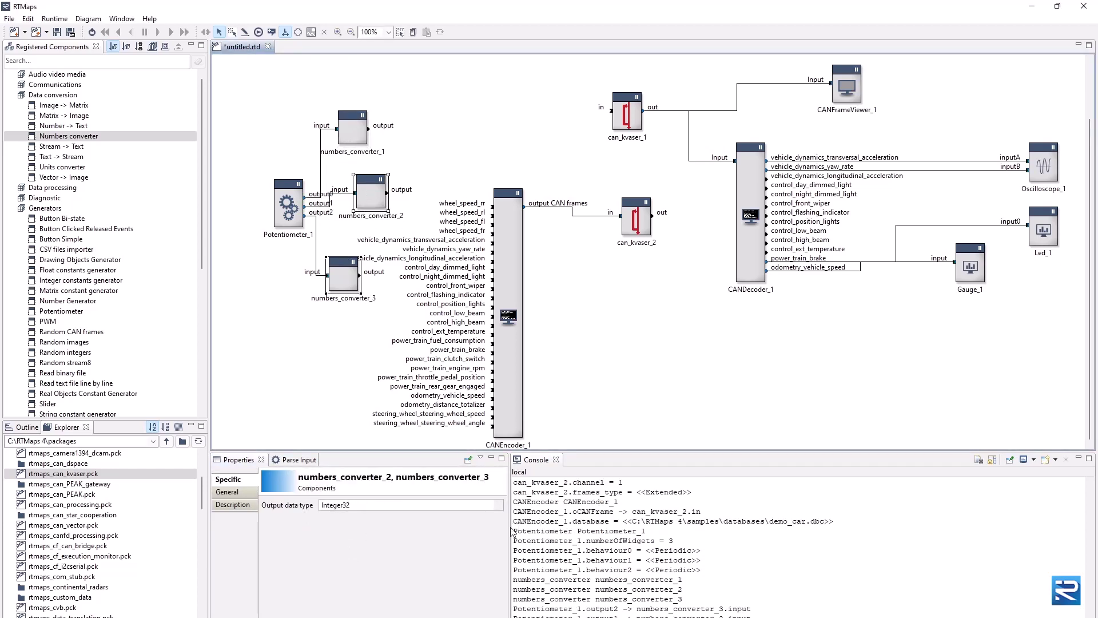
{"action": "left_click", "coordinate": [501, 505]}
{"action": "left_click", "coordinate": [340, 543]}
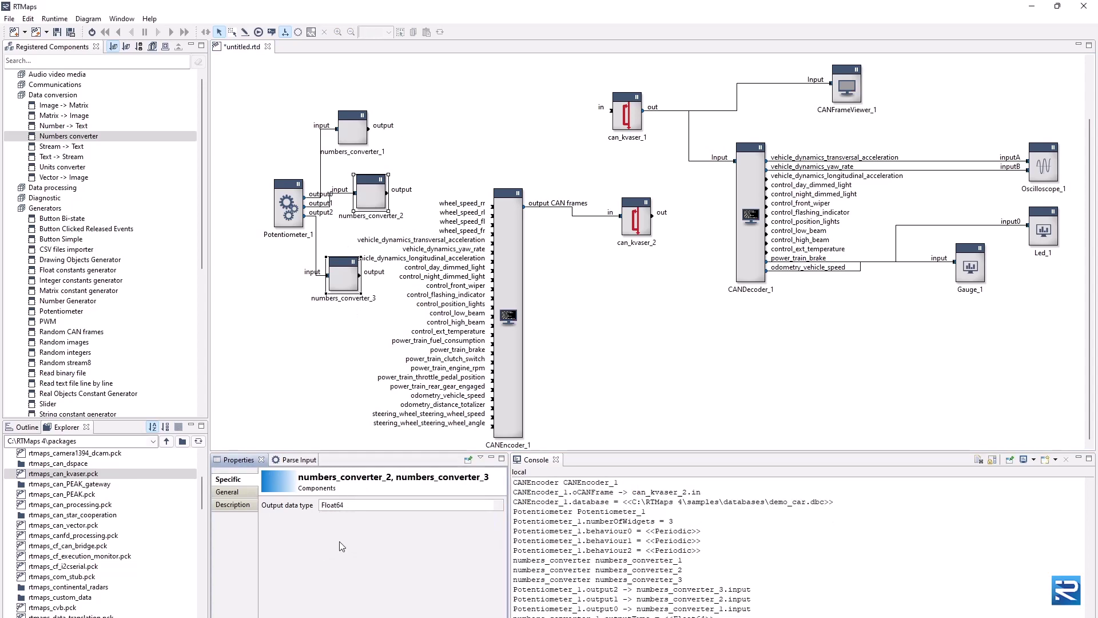
{"action": "left_click", "coordinate": [327, 358]}
Step: Connect the converters to CANEncoder_1's transversal acceleration, yaw rate and vehicle speed inputs
{"action": "left_click_drag", "start_coordinate": [367, 130], "coordinate": [493, 250]}
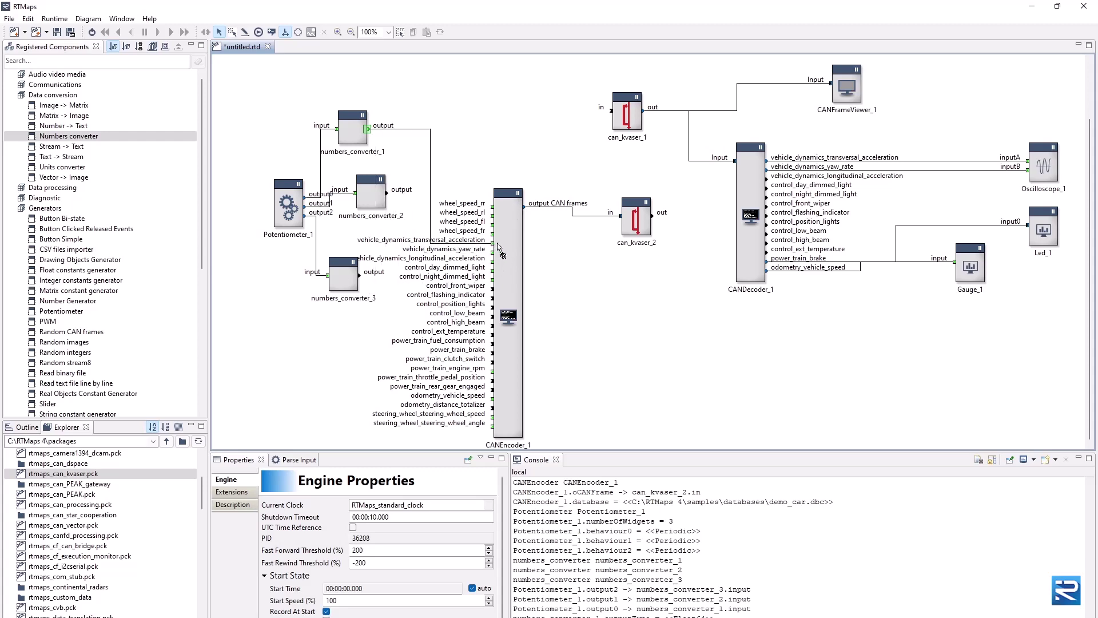
{"action": "left_click_drag", "start_coordinate": [386, 193], "coordinate": [493, 248]}
{"action": "left_click_drag", "start_coordinate": [358, 275], "coordinate": [472, 410]}
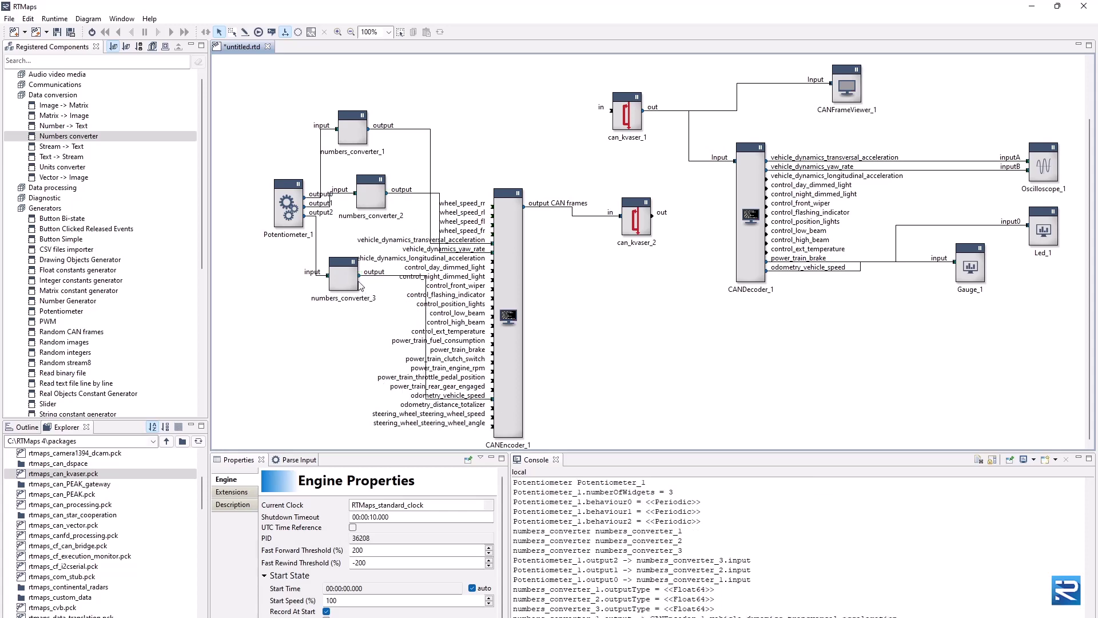
Step: Rearrange the converters and Potentiometer_1, then place a Button Bi-state block on the diagram
{"action": "left_click_drag", "start_coordinate": [352, 280], "coordinate": [343, 313]}
{"action": "left_click", "coordinate": [371, 195]}
{"action": "left_click_drag", "start_coordinate": [289, 206], "coordinate": [271, 187]}
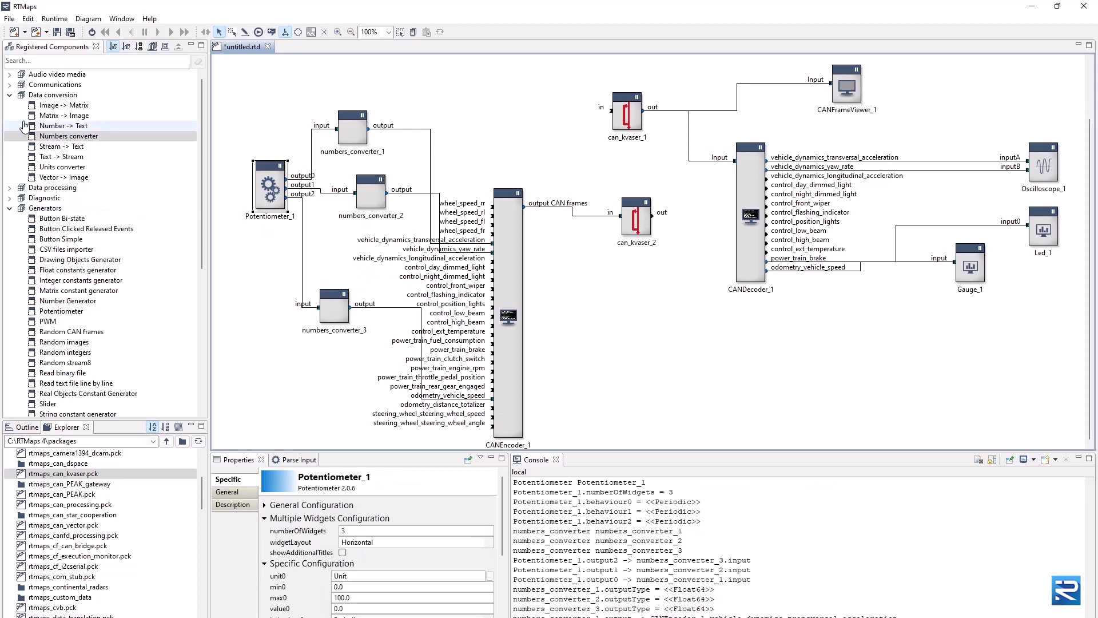
{"action": "left_click", "coordinate": [9, 95]}
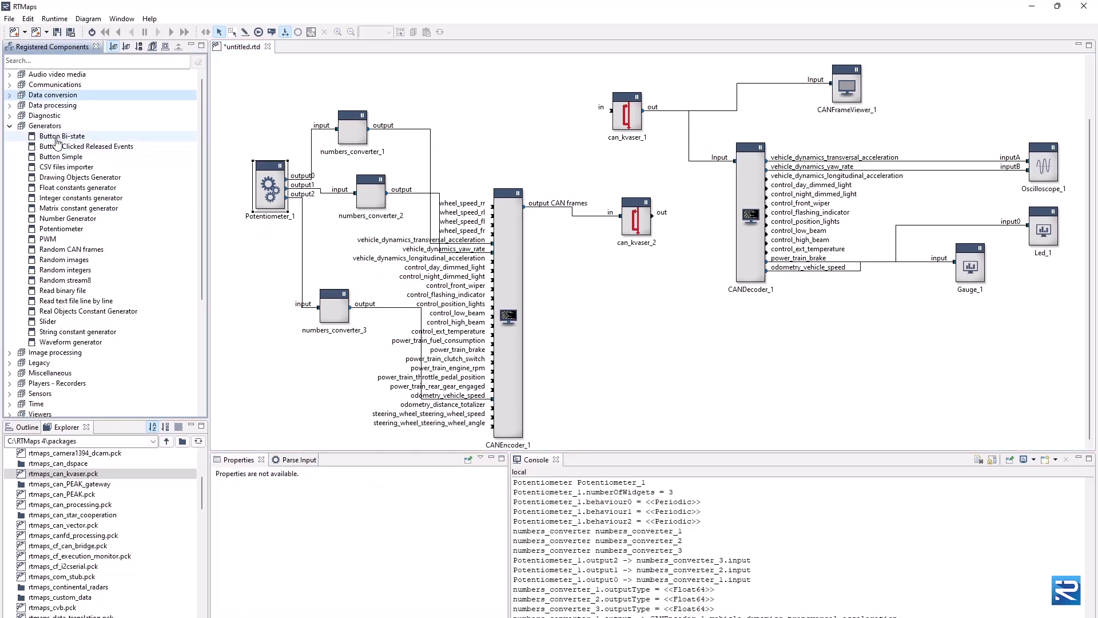
{"action": "left_click_drag", "start_coordinate": [57, 141], "coordinate": [497, 352]}
Step: Uncheck Wait for message completion on CANEncoder_1
{"action": "left_click", "coordinate": [343, 364]}
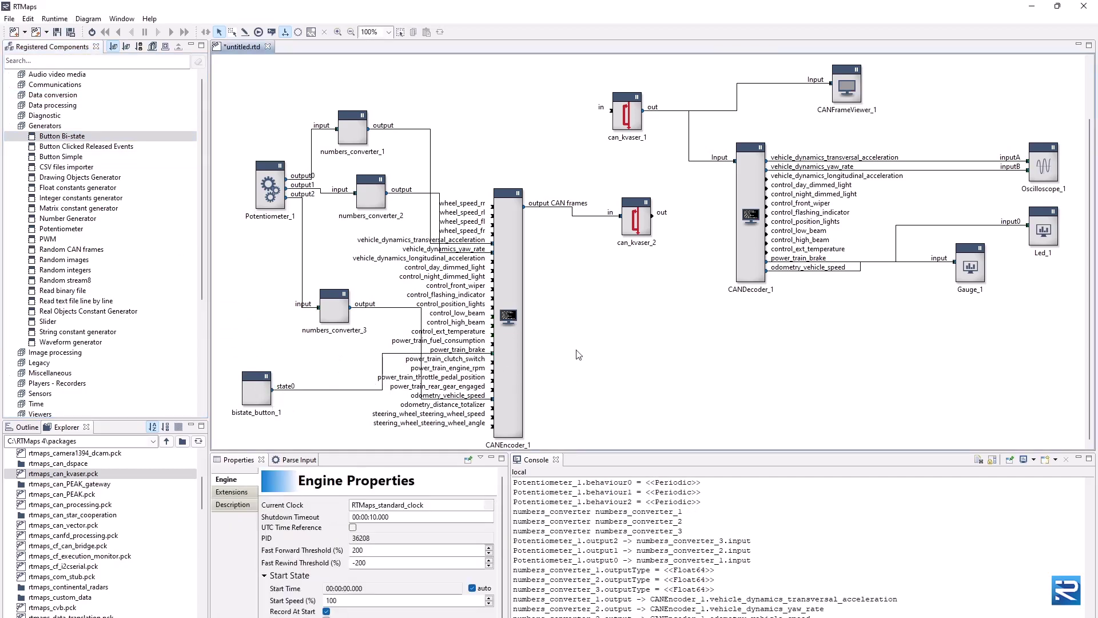
{"action": "left_click", "coordinate": [521, 324]}
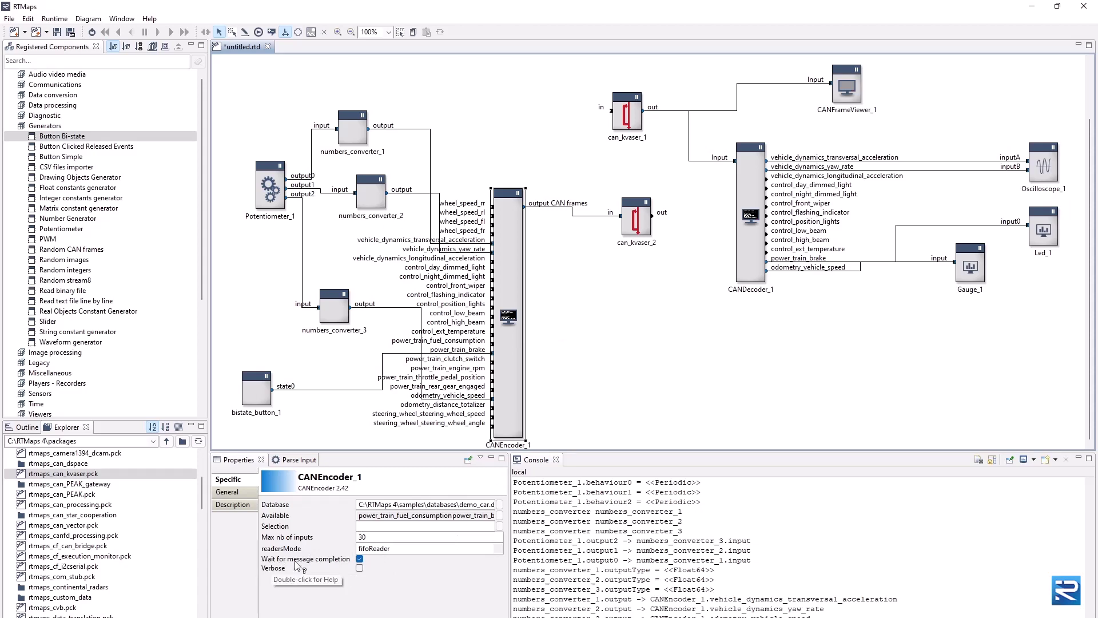
{"action": "left_click", "coordinate": [358, 559]}
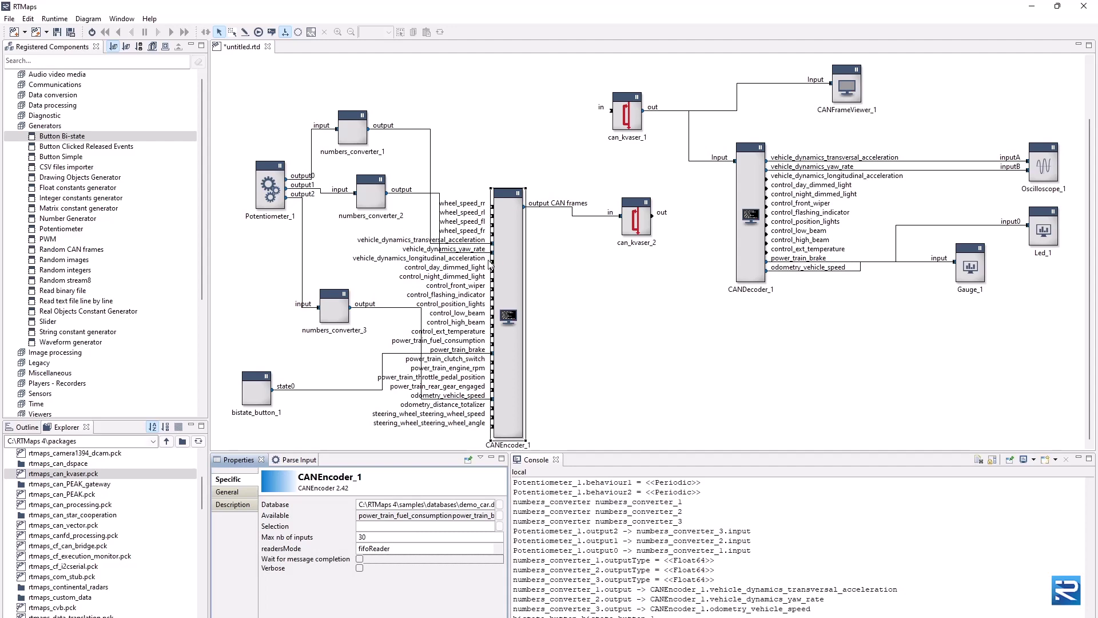
Step: Move can_kvaser_2 up so it lines up with the encoder's CAN frames output
{"action": "left_click", "coordinate": [536, 208]}
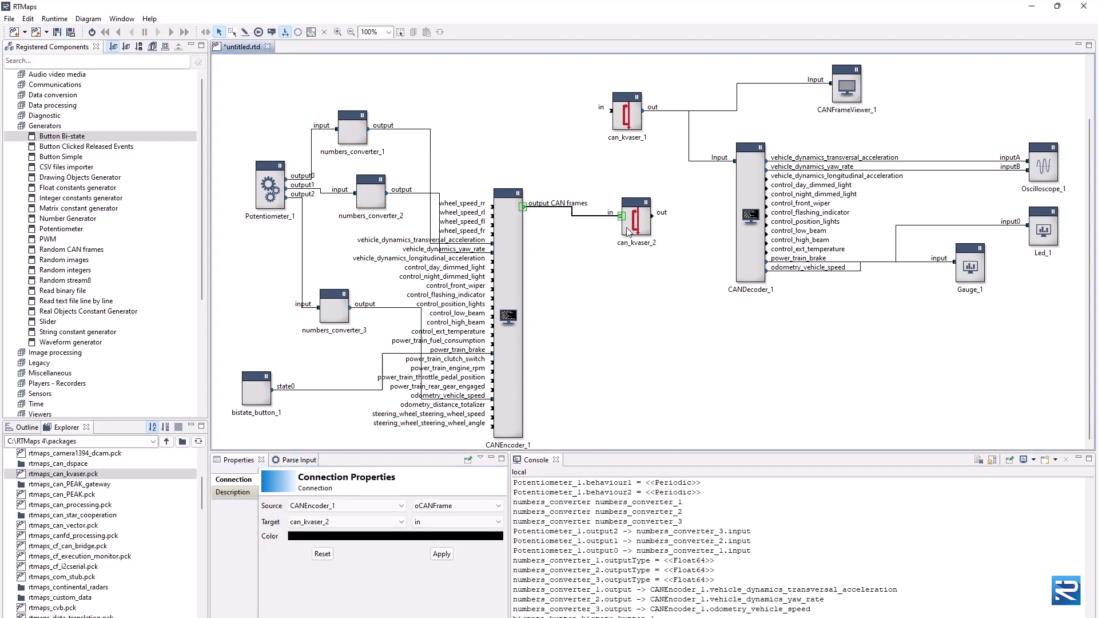
{"action": "left_click_drag", "start_coordinate": [628, 227], "coordinate": [634, 218]}
{"action": "left_click", "coordinate": [627, 259]}
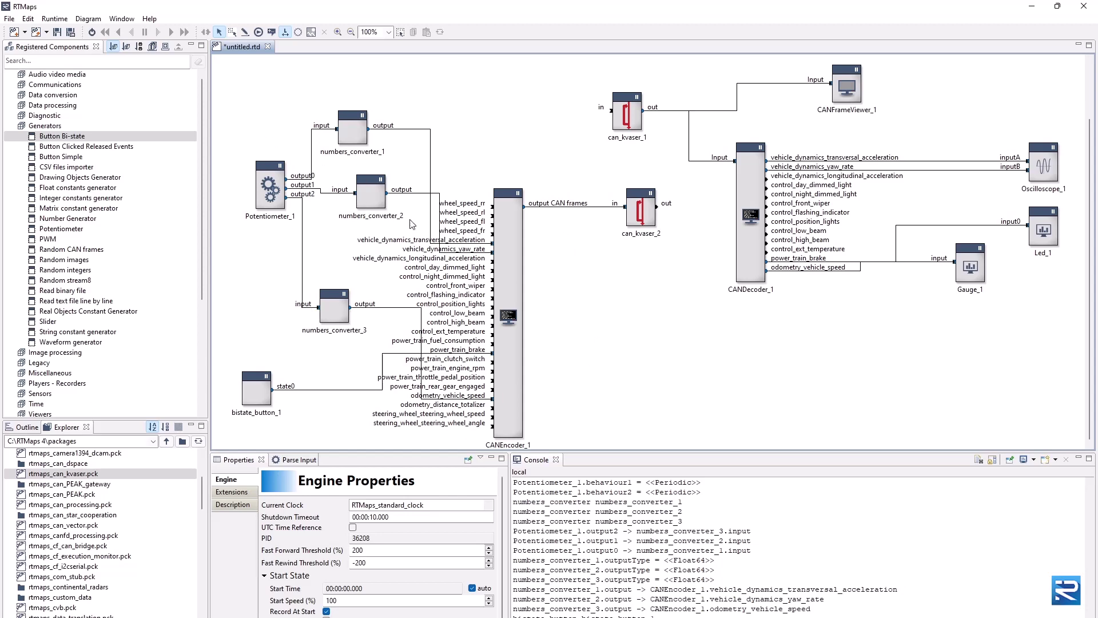
Step: Check the properties of CANEncoder_1, can_kvaser_2, can_kvaser_1 and CANDecoder_1
{"action": "left_click", "coordinate": [507, 246]}
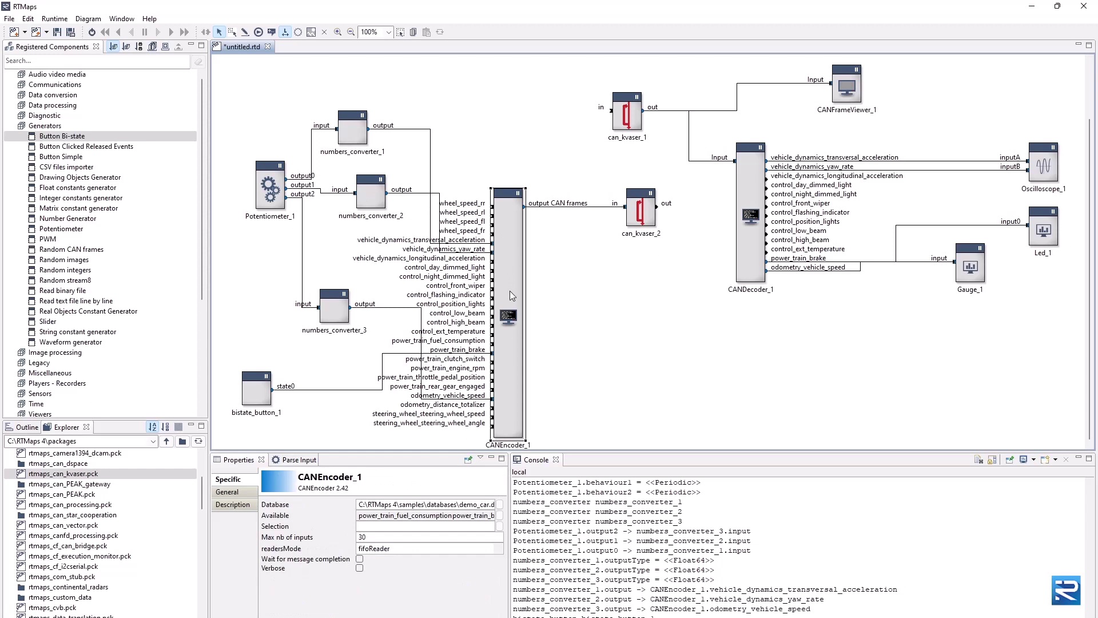
{"action": "left_click", "coordinate": [642, 222]}
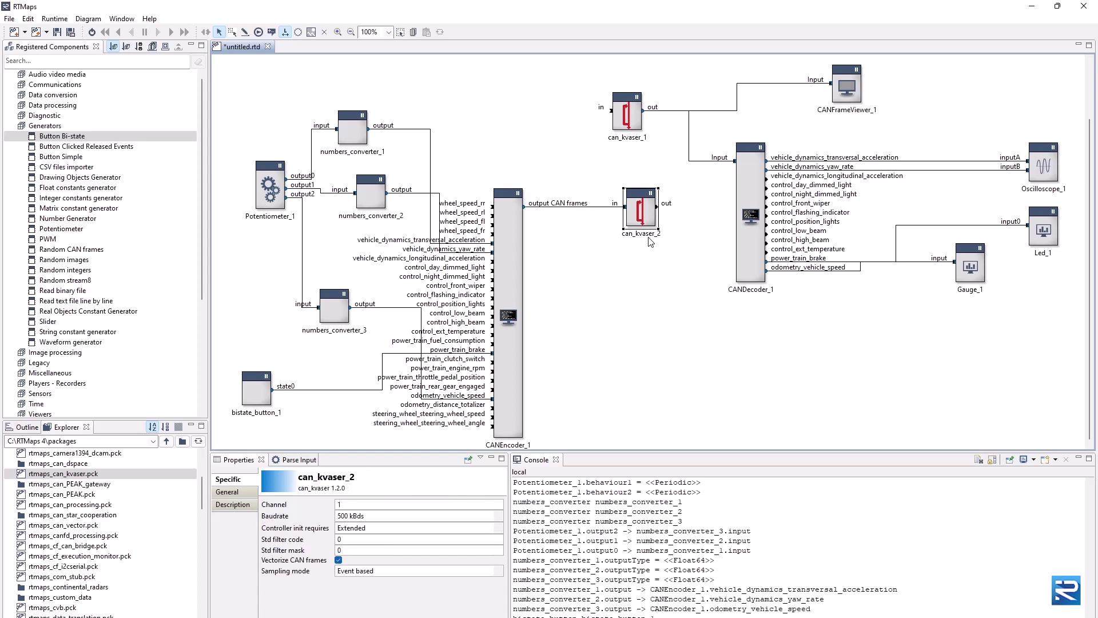
{"action": "left_click", "coordinate": [636, 122]}
{"action": "left_click", "coordinate": [763, 184]}
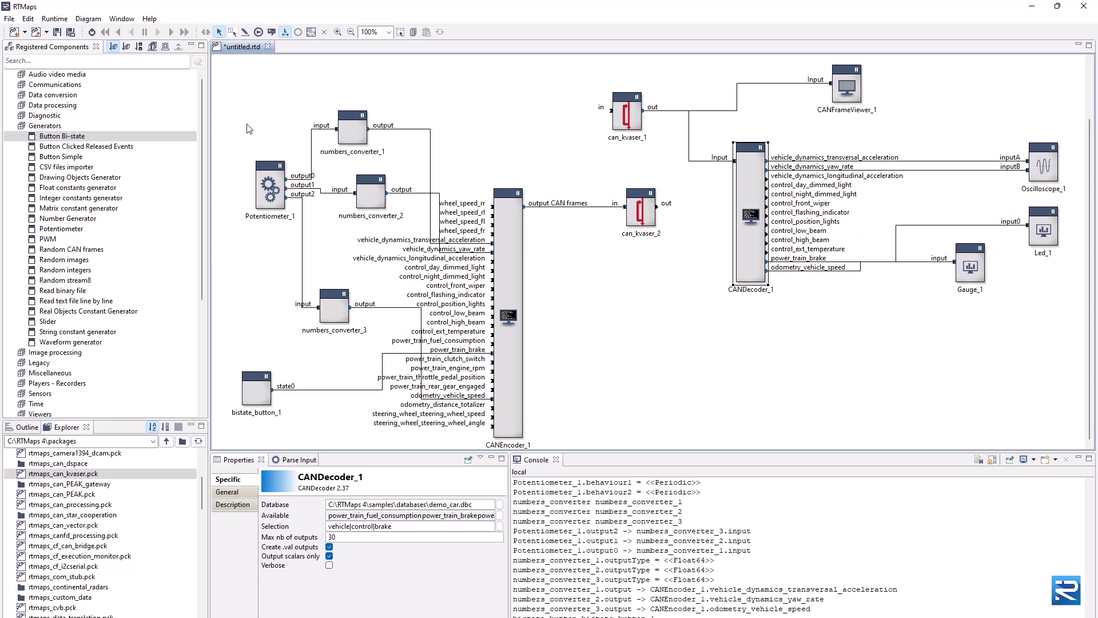
Step: Run the diagram and arrange the bistate button and potentiometer panels side by side
{"action": "left_click", "coordinate": [91, 32]}
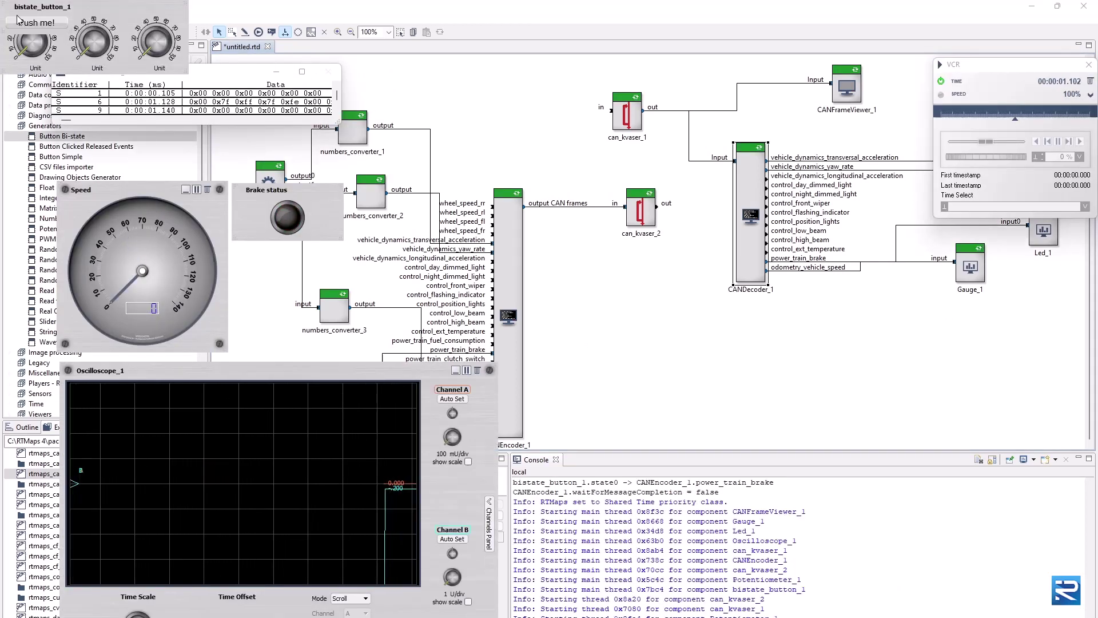
{"action": "left_click_drag", "start_coordinate": [19, 21], "coordinate": [356, 39]}
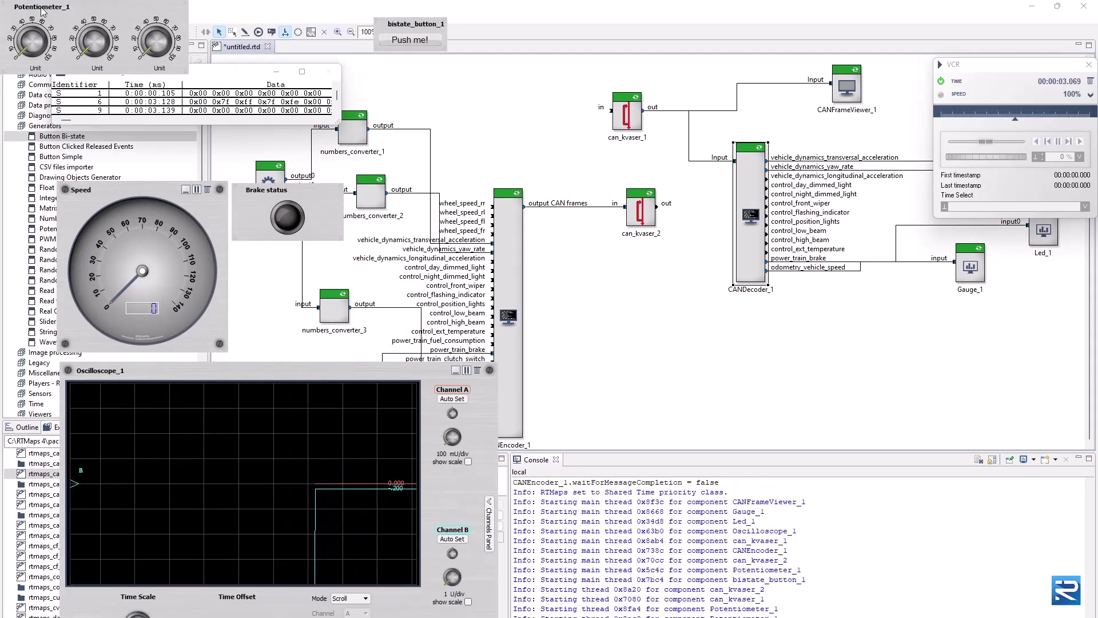
{"action": "left_click_drag", "start_coordinate": [42, 11], "coordinate": [179, 17]}
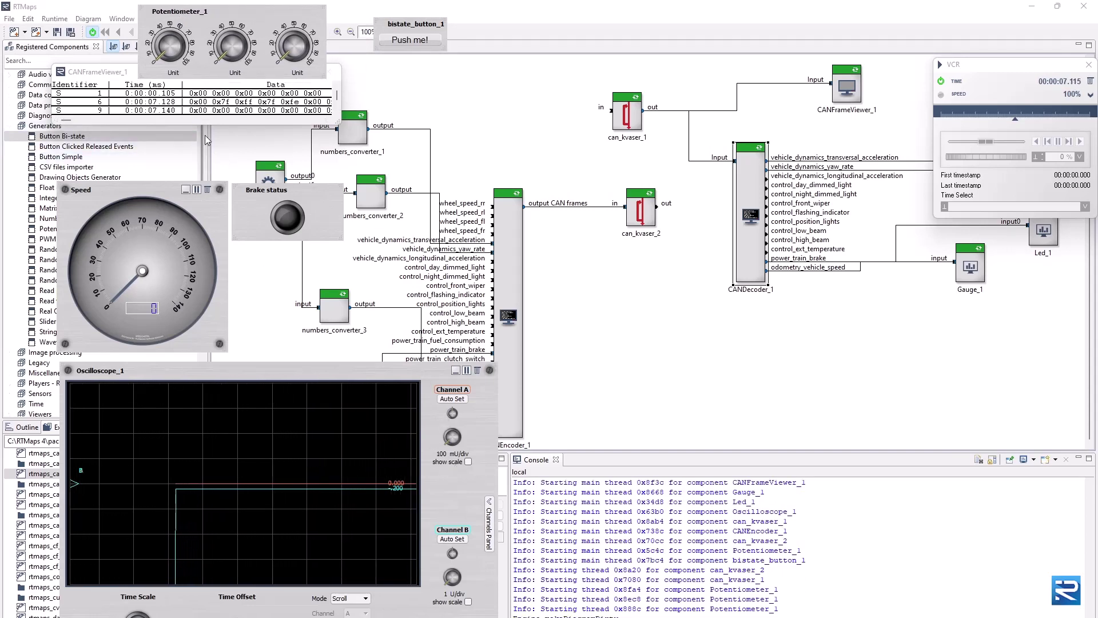
Step: Turn the first and third knobs up and Auto Set oscilloscope channels A and B
{"action": "mouse_move", "coordinate": [173, 52]}
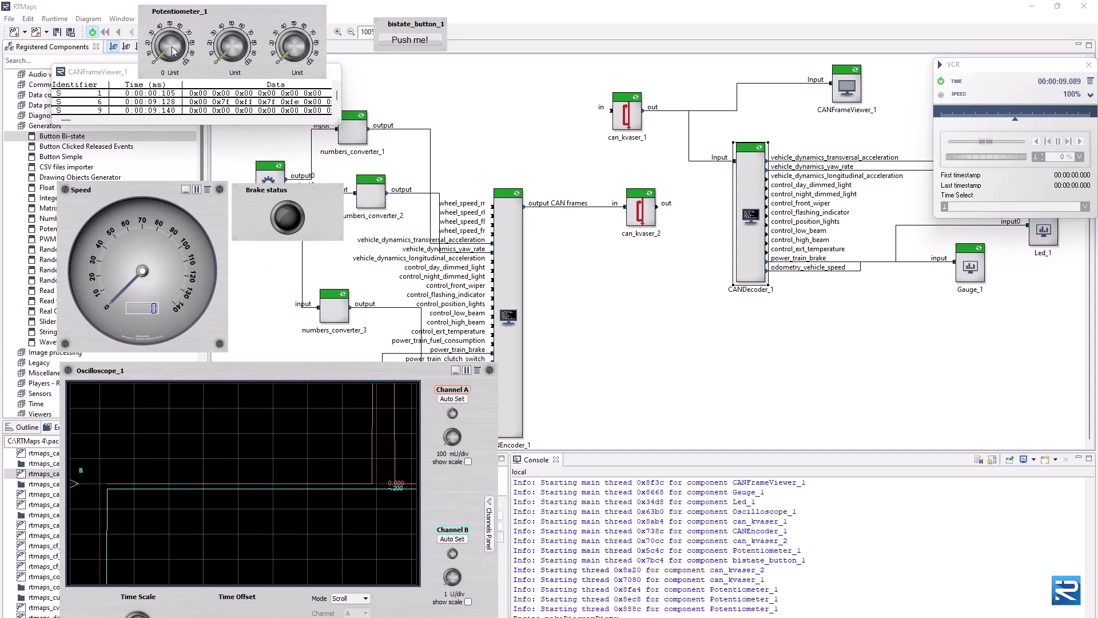
{"action": "left_click_drag", "start_coordinate": [174, 52], "coordinate": [166, 42]}
{"action": "left_click_drag", "start_coordinate": [293, 53], "coordinate": [339, 52]}
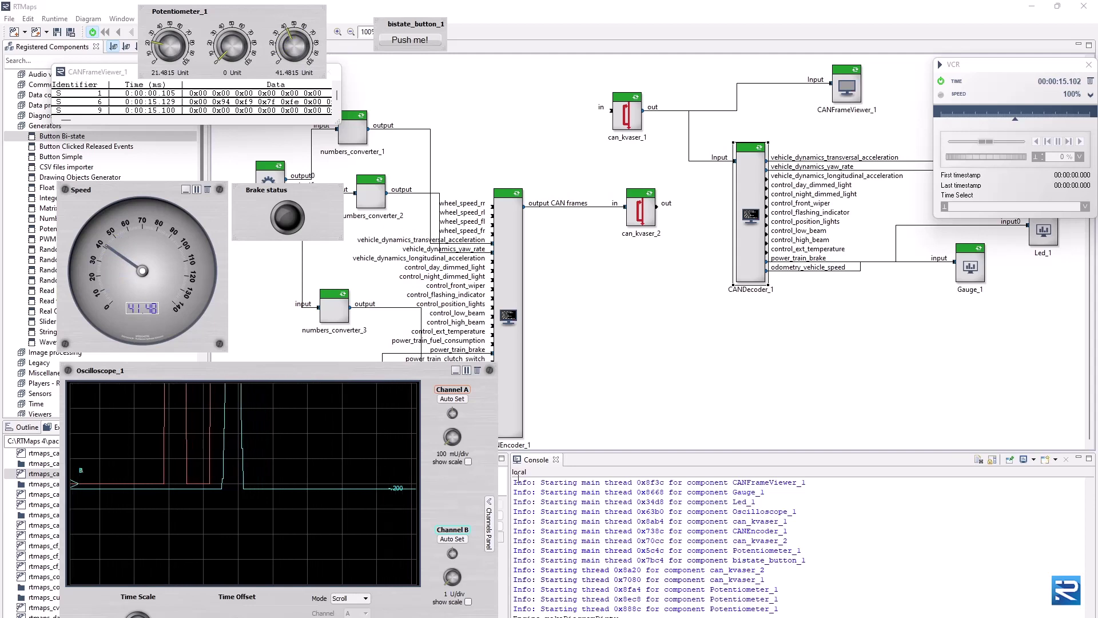
{"action": "left_click", "coordinate": [452, 399]}
{"action": "left_click", "coordinate": [451, 539]}
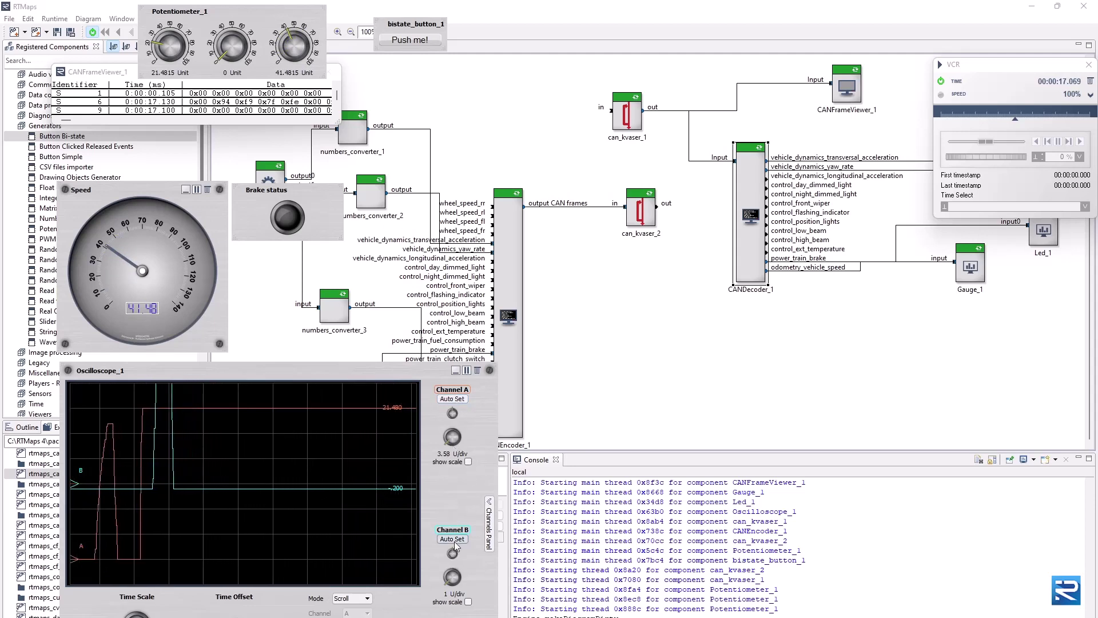
Step: Raise the first and middle knobs further and rescale channels A and B again
{"action": "left_click_drag", "start_coordinate": [177, 52], "coordinate": [172, 56]}
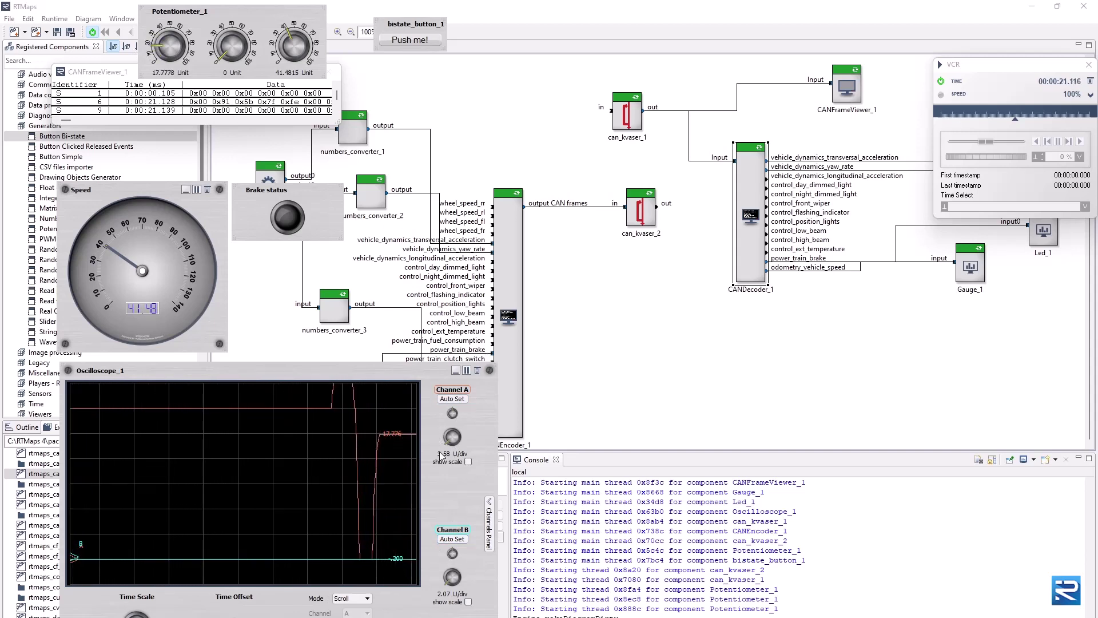
{"action": "left_click", "coordinate": [444, 400]}
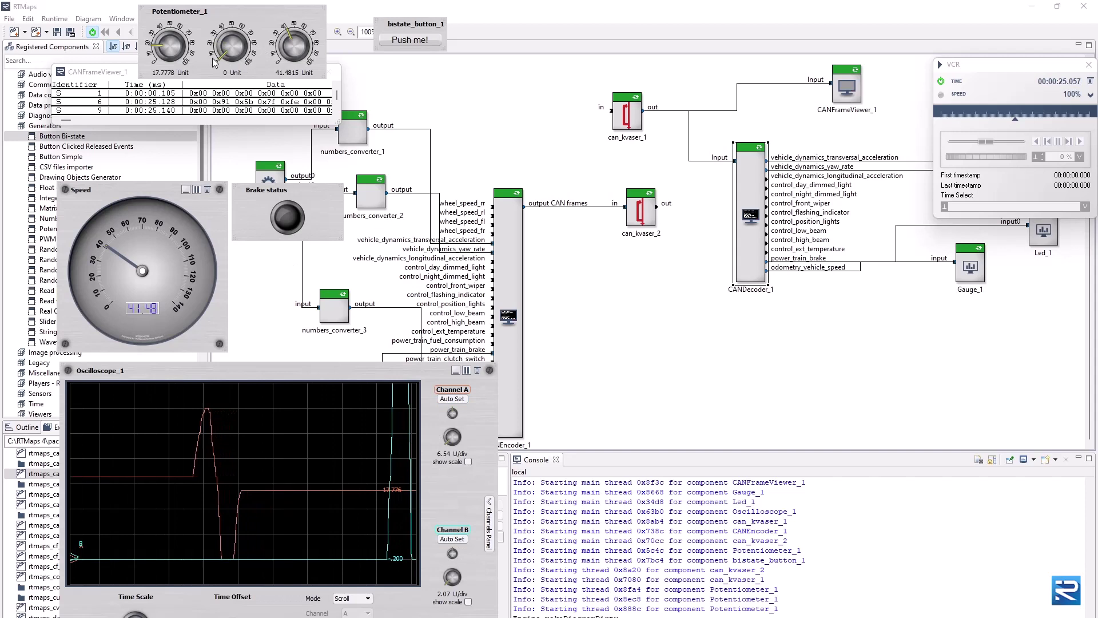
{"action": "left_click_drag", "start_coordinate": [213, 62], "coordinate": [216, 57]}
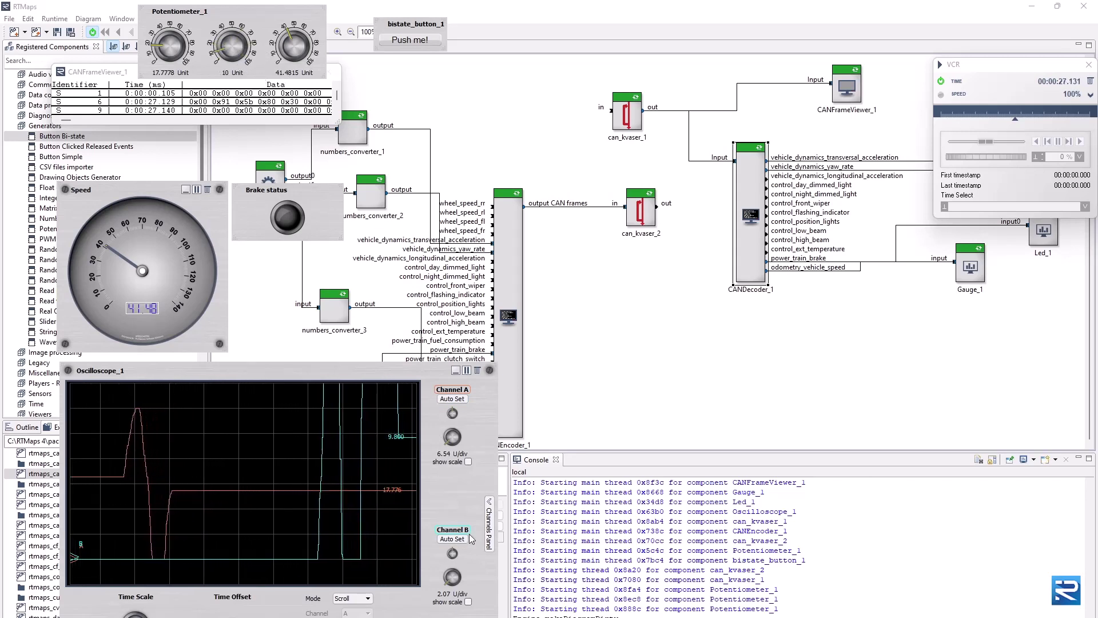
{"action": "left_click", "coordinate": [452, 538]}
{"action": "left_click_drag", "start_coordinate": [246, 64], "coordinate": [231, 61]}
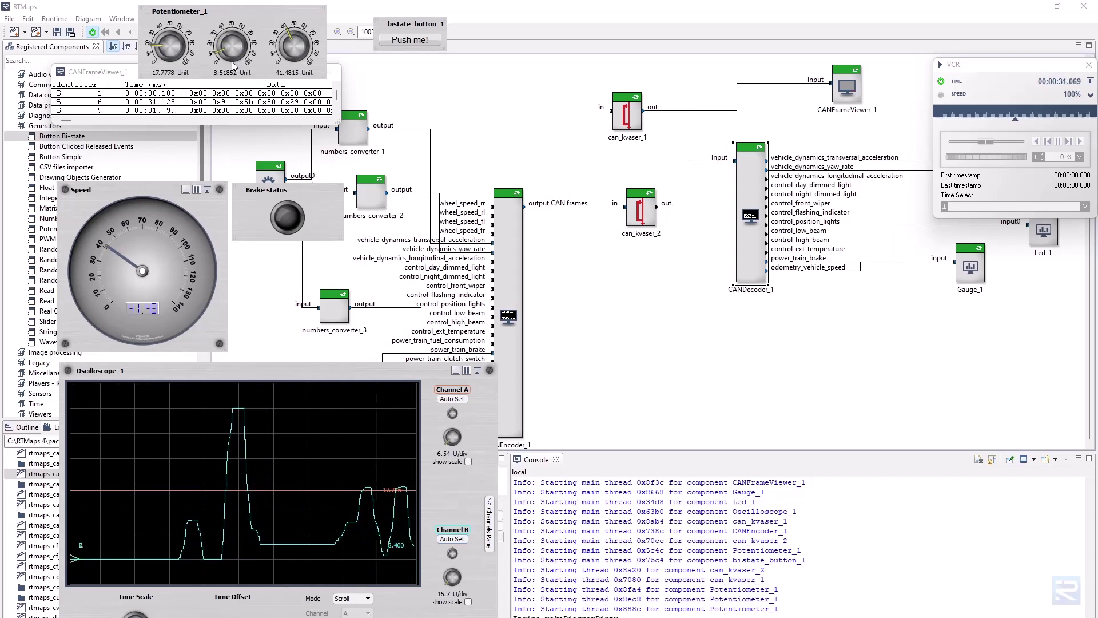